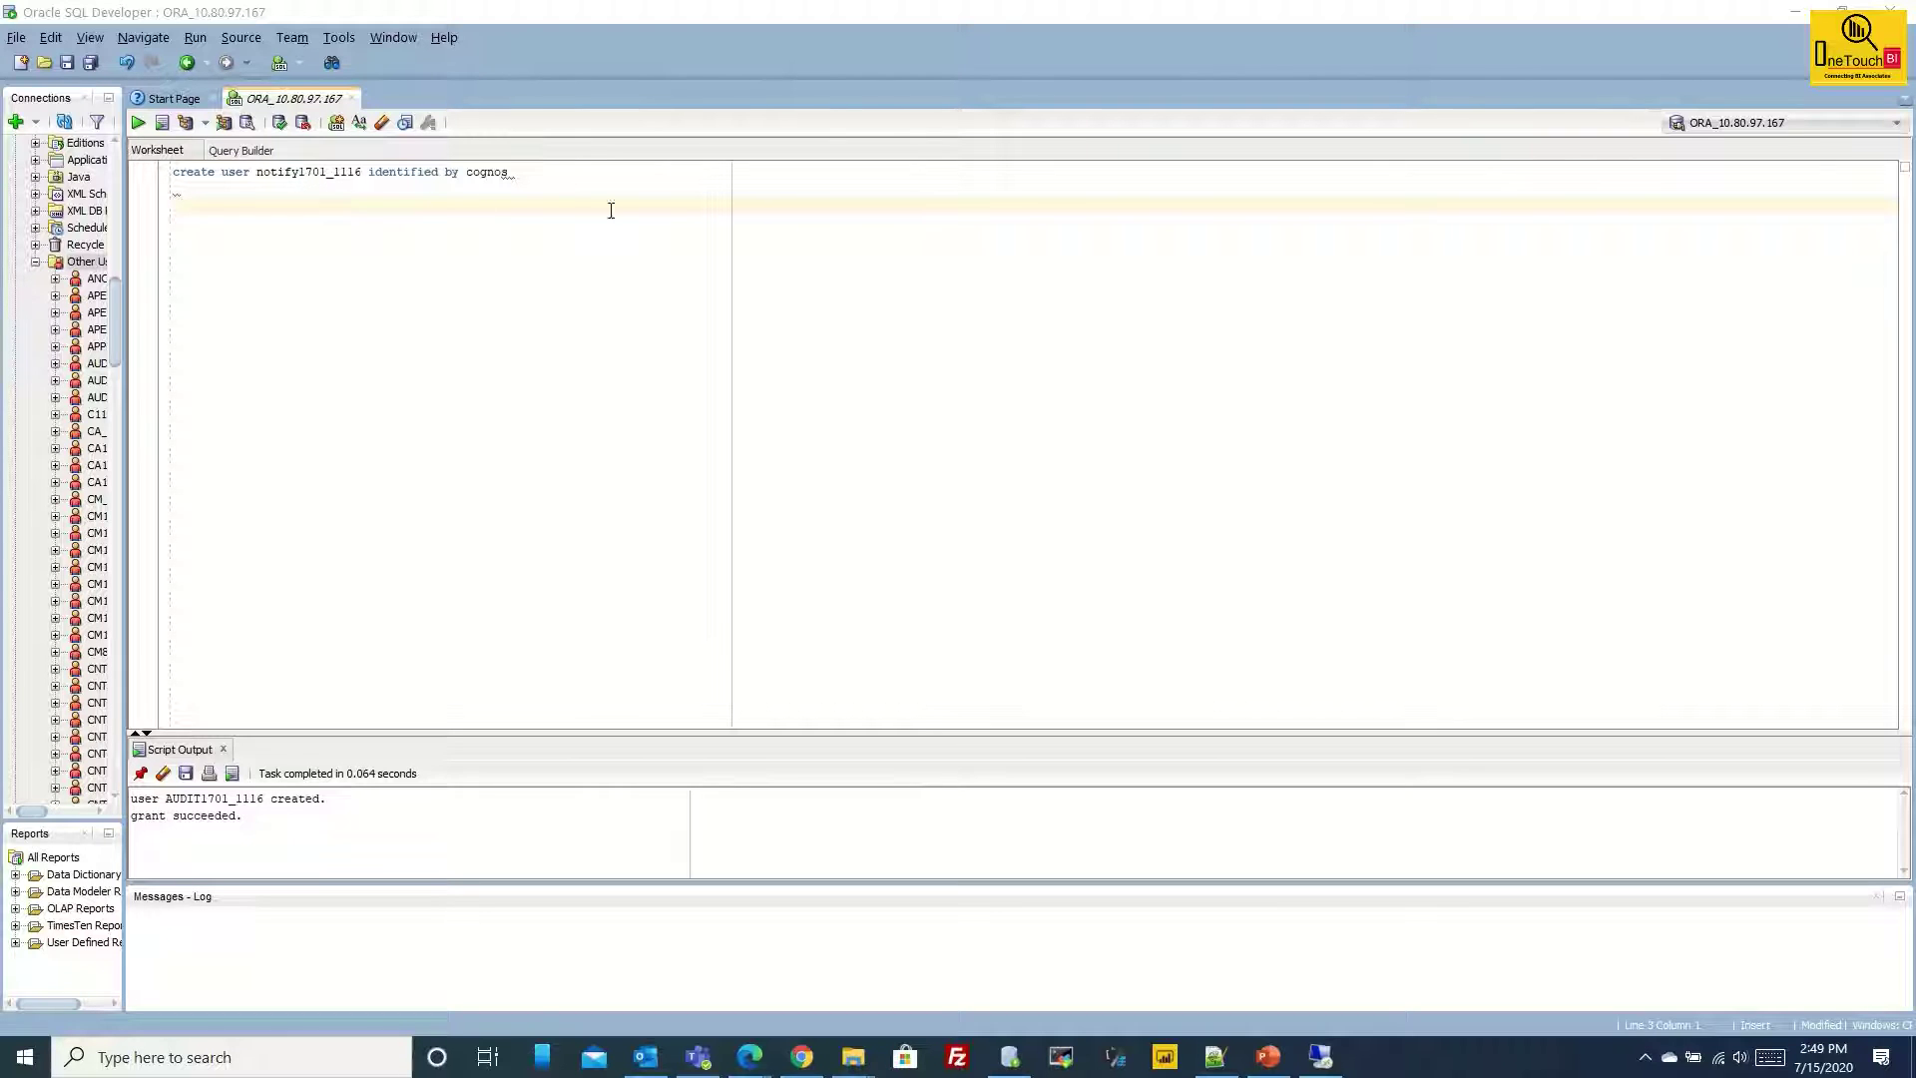
Run the CREATE USER statement to create the notification user NOTIFY1701_1116.
{"action": "left_click", "coordinate": [563, 176]}
{"action": "triple_click", "coordinate": [563, 175]}
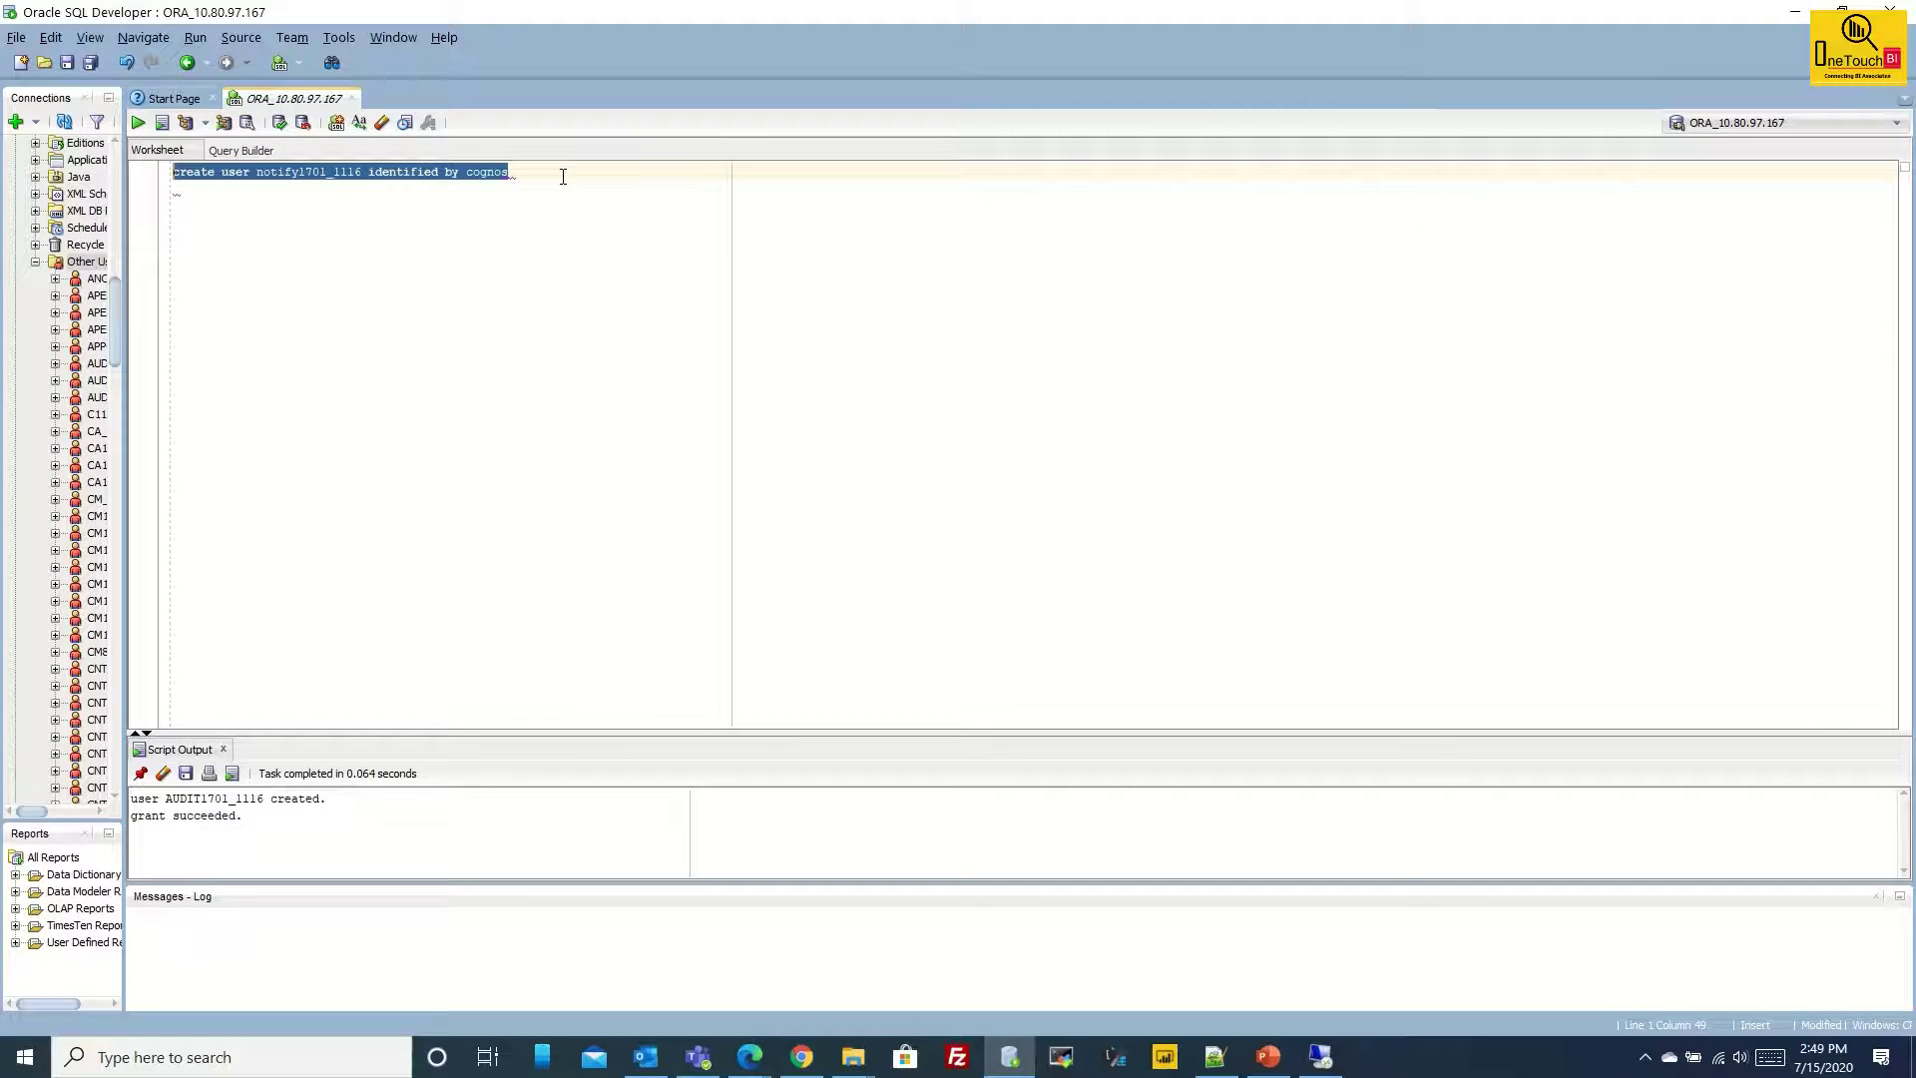
{"action": "key", "text": "ctrl+Return"}
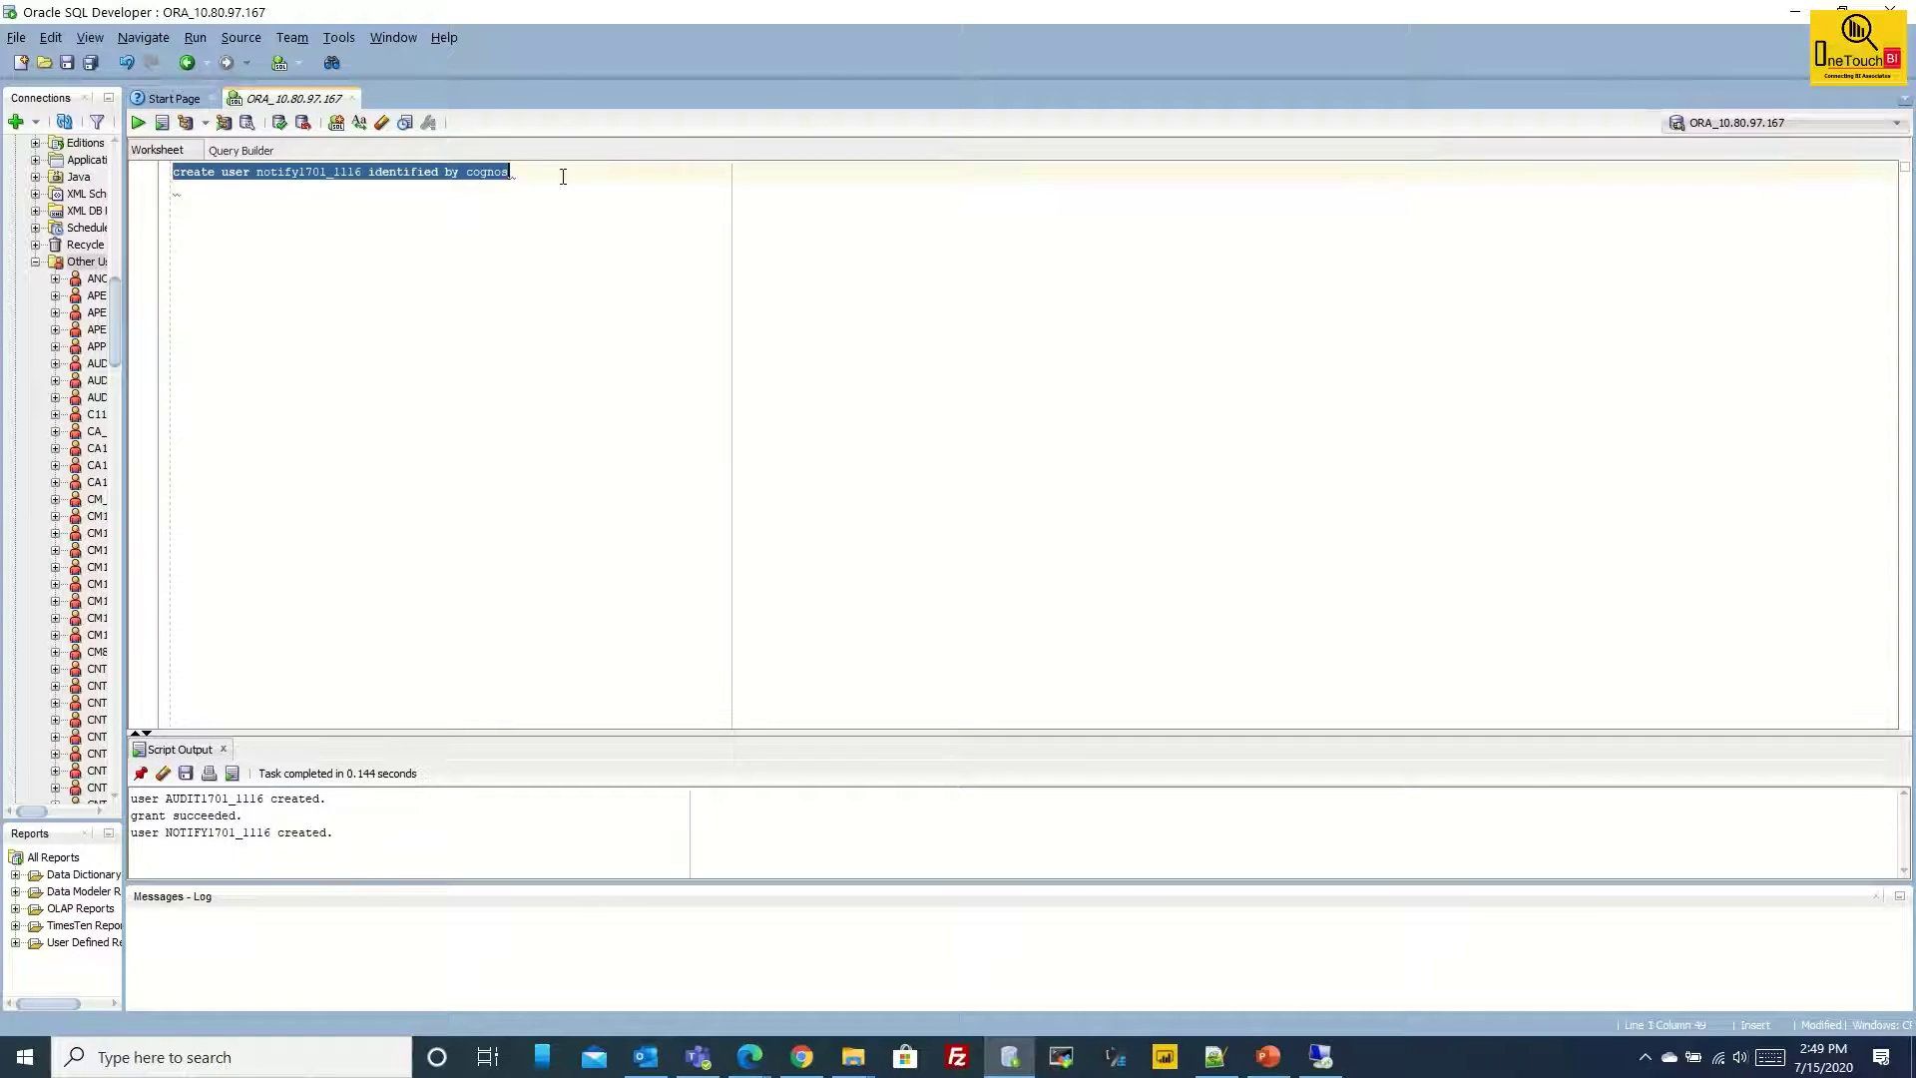
Grant DBA to the notification user, then switch to the remote Cognos Configuration session.
{"action": "left_click", "coordinate": [543, 186]}
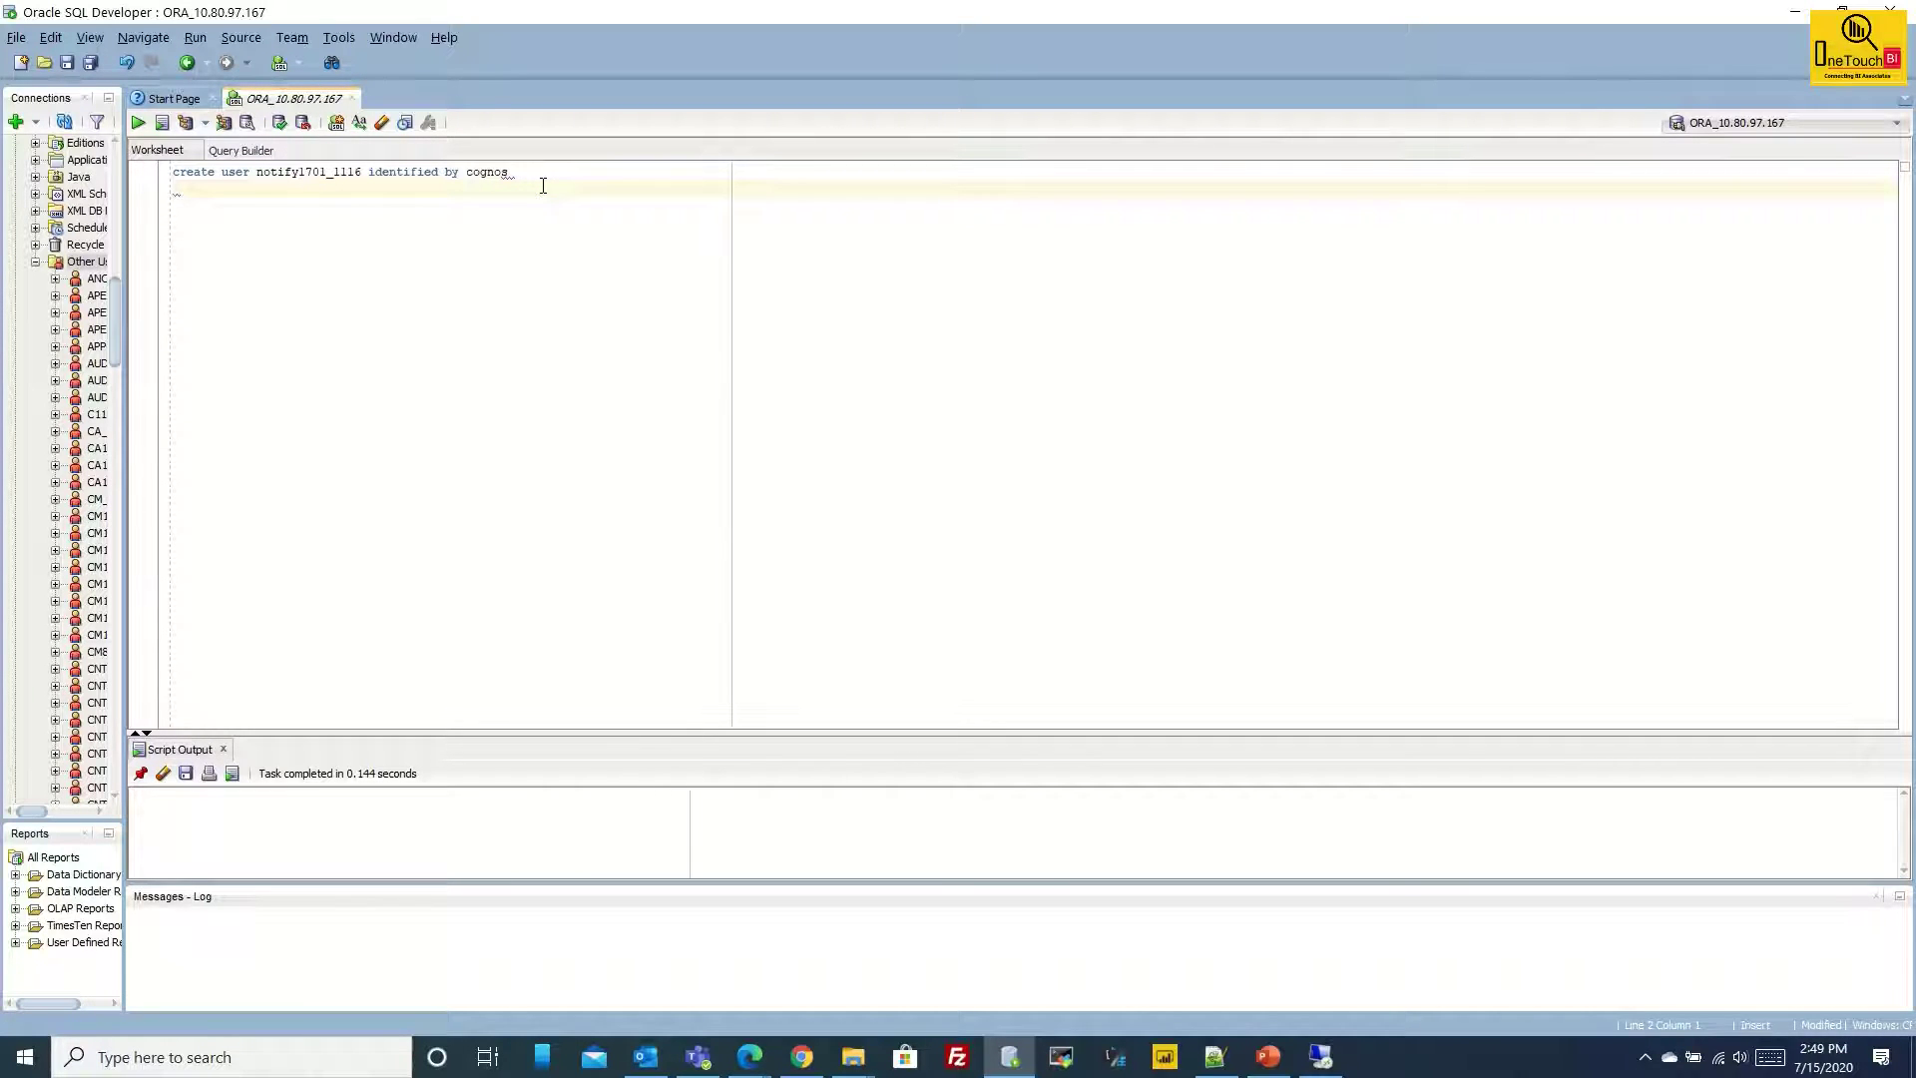
{"action": "type", "text": "grant dba to notify1701_1116"}
{"action": "triple_click", "coordinate": [395, 188]}
{"action": "key", "text": "ctrl+Return"}
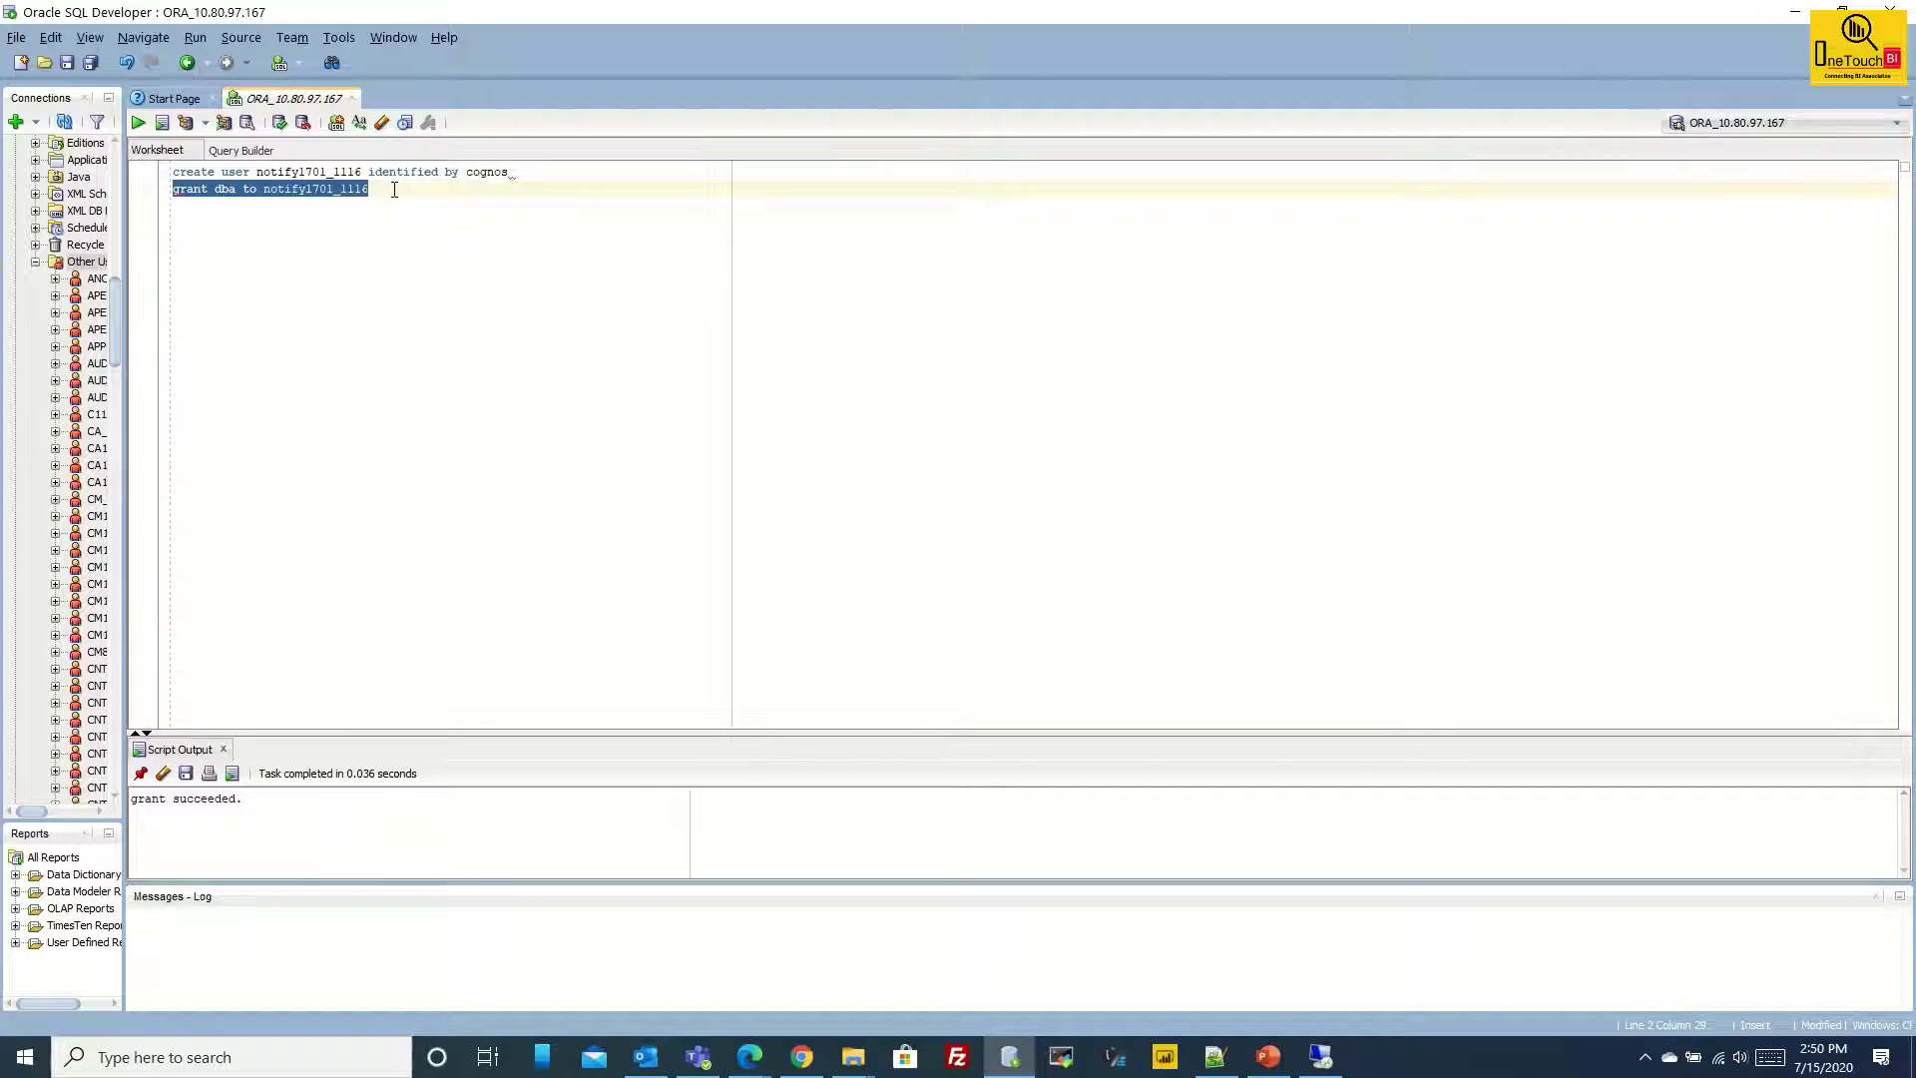
{"action": "left_click_drag", "start_coordinate": [262, 798], "coordinate": [116, 804]}
{"action": "left_click", "coordinate": [315, 599]}
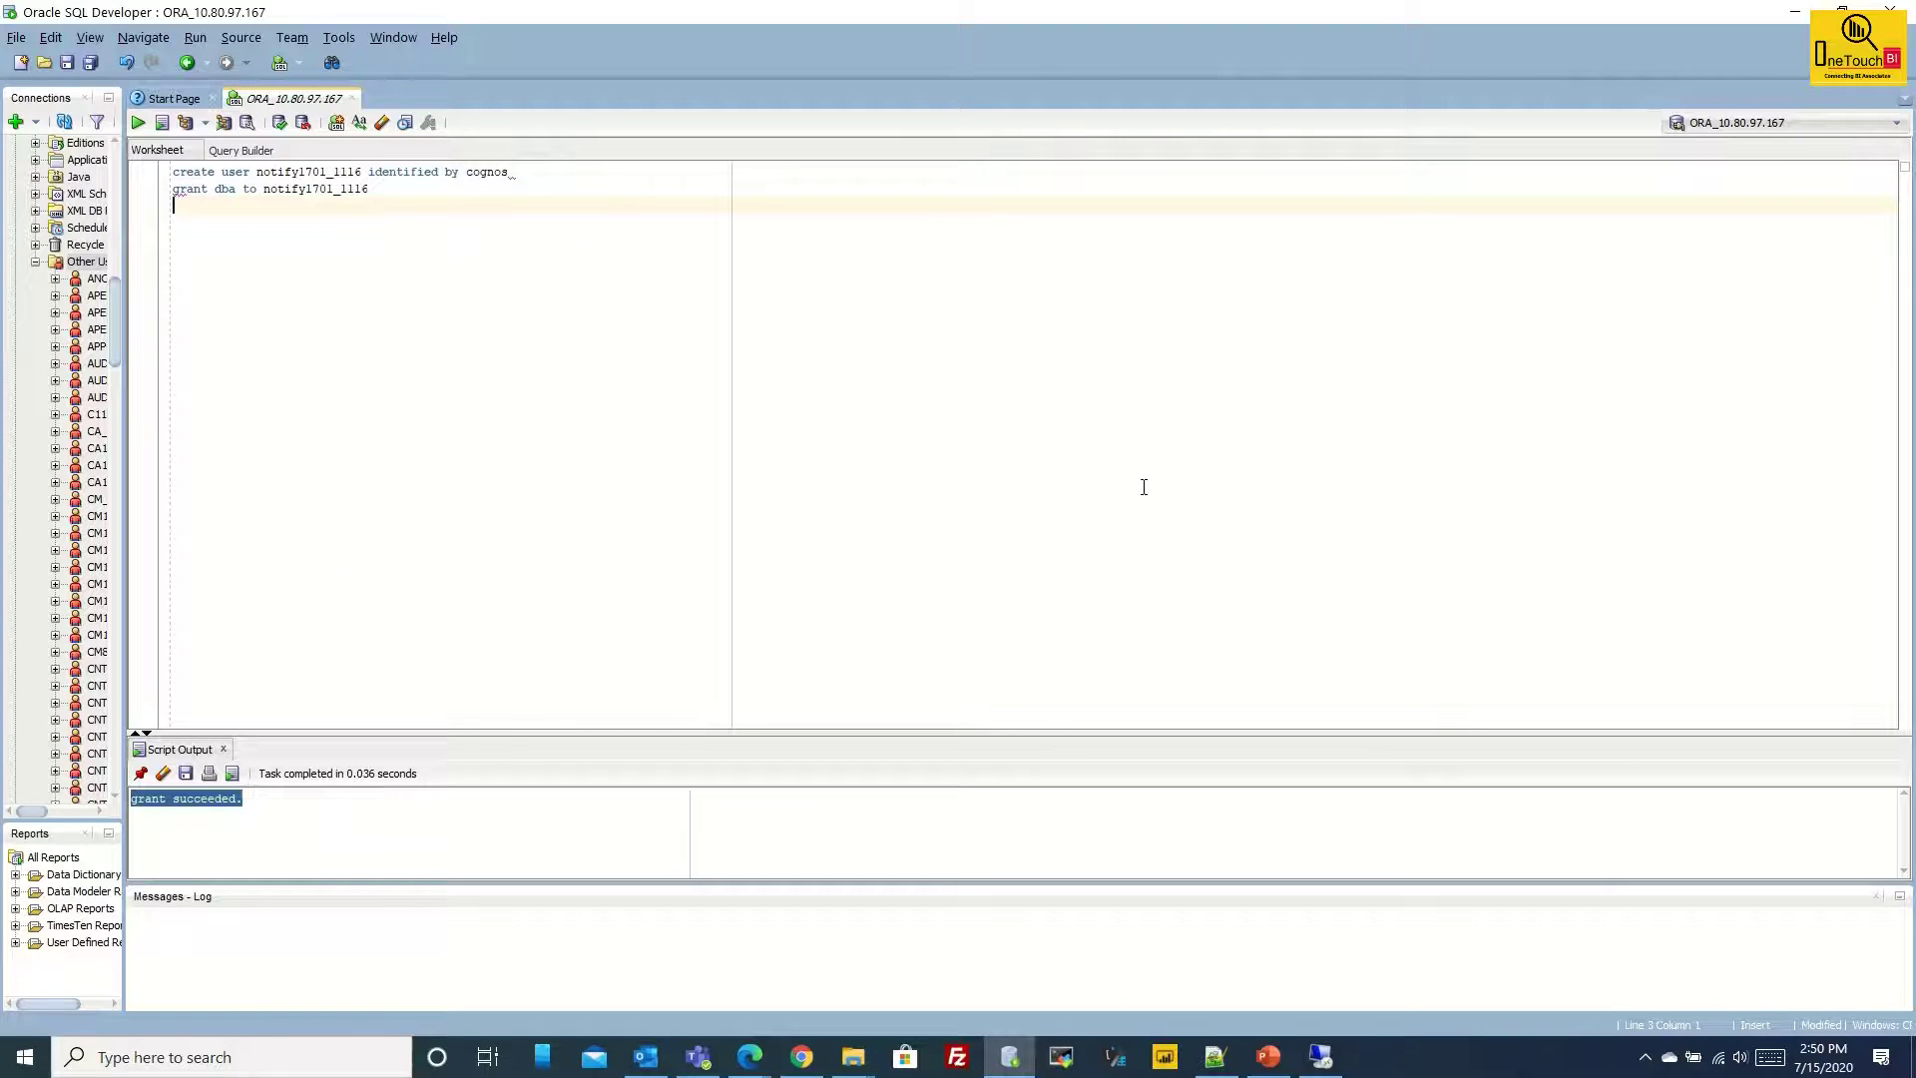
{"action": "left_click", "coordinate": [1320, 1057]}
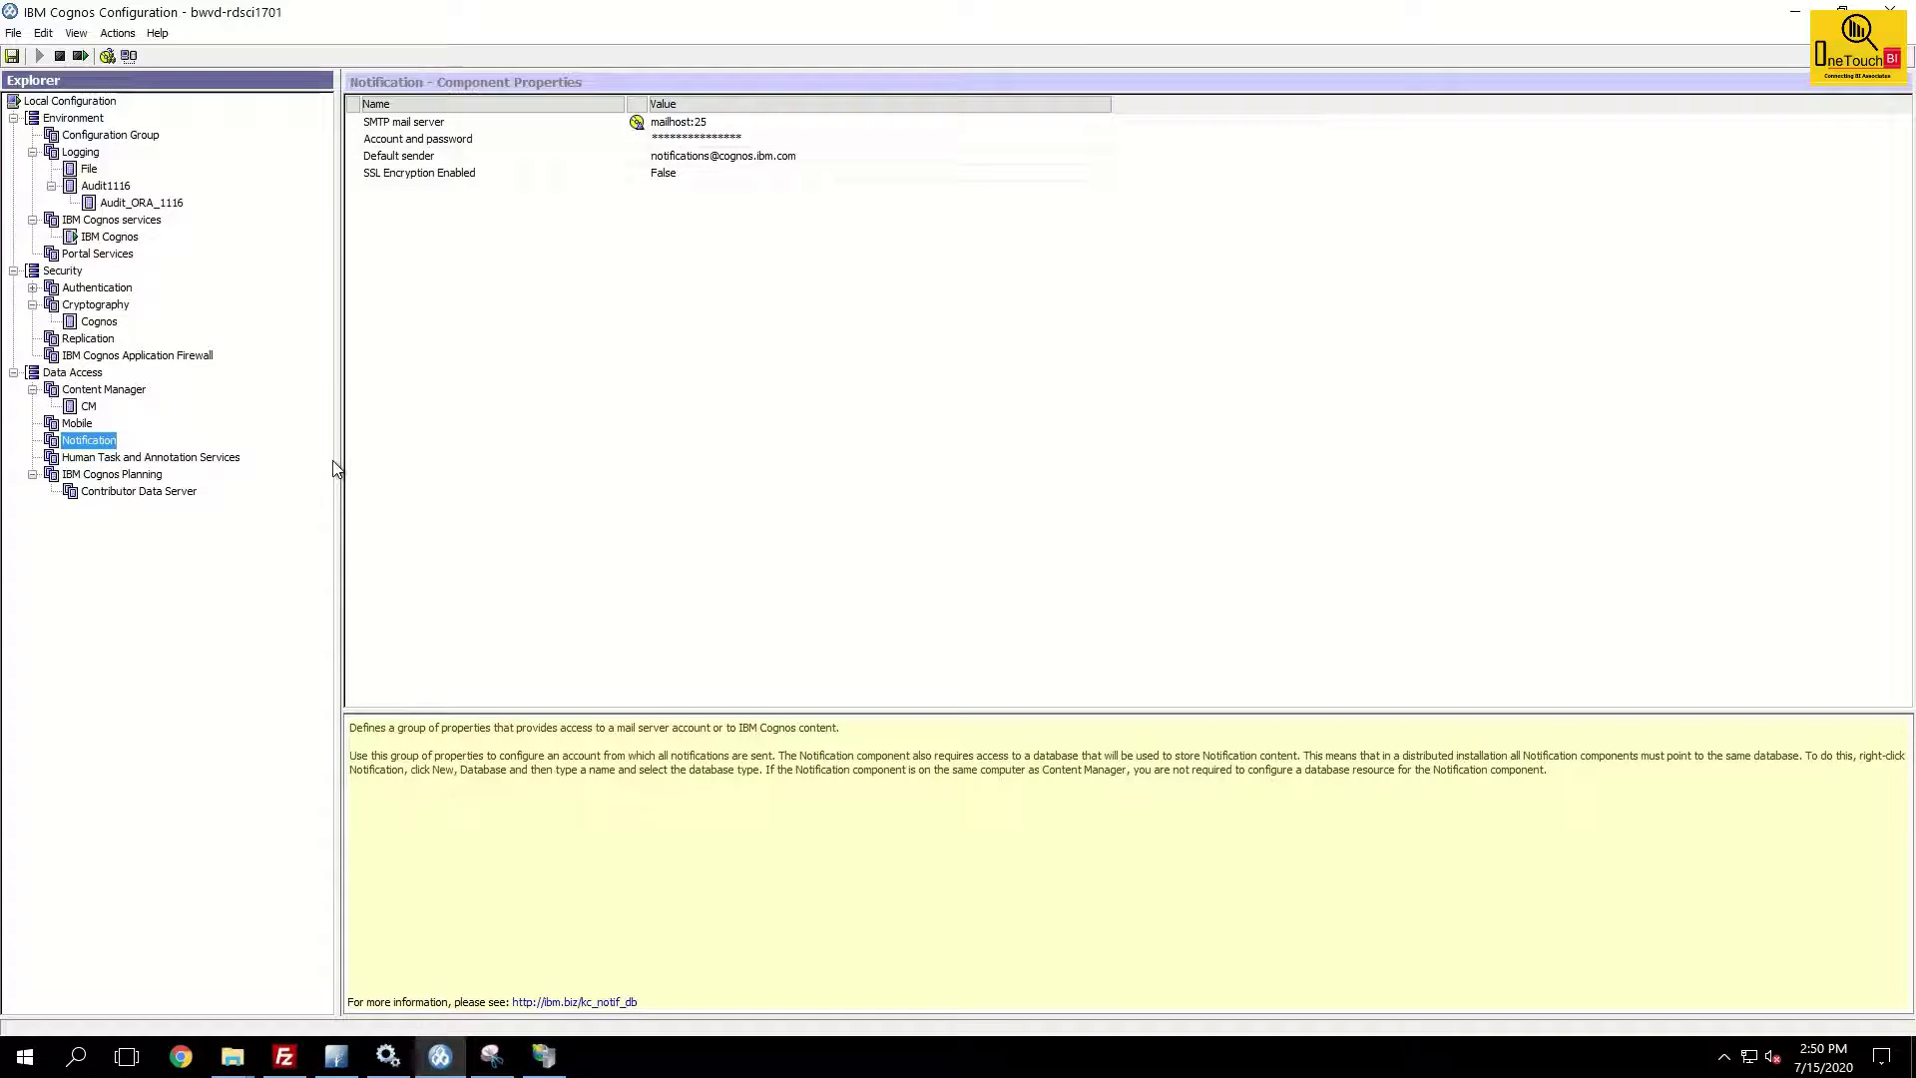
Define a new Notification database resource named Notify1116 with type Oracle database.
{"action": "right_click", "coordinate": [91, 448]}
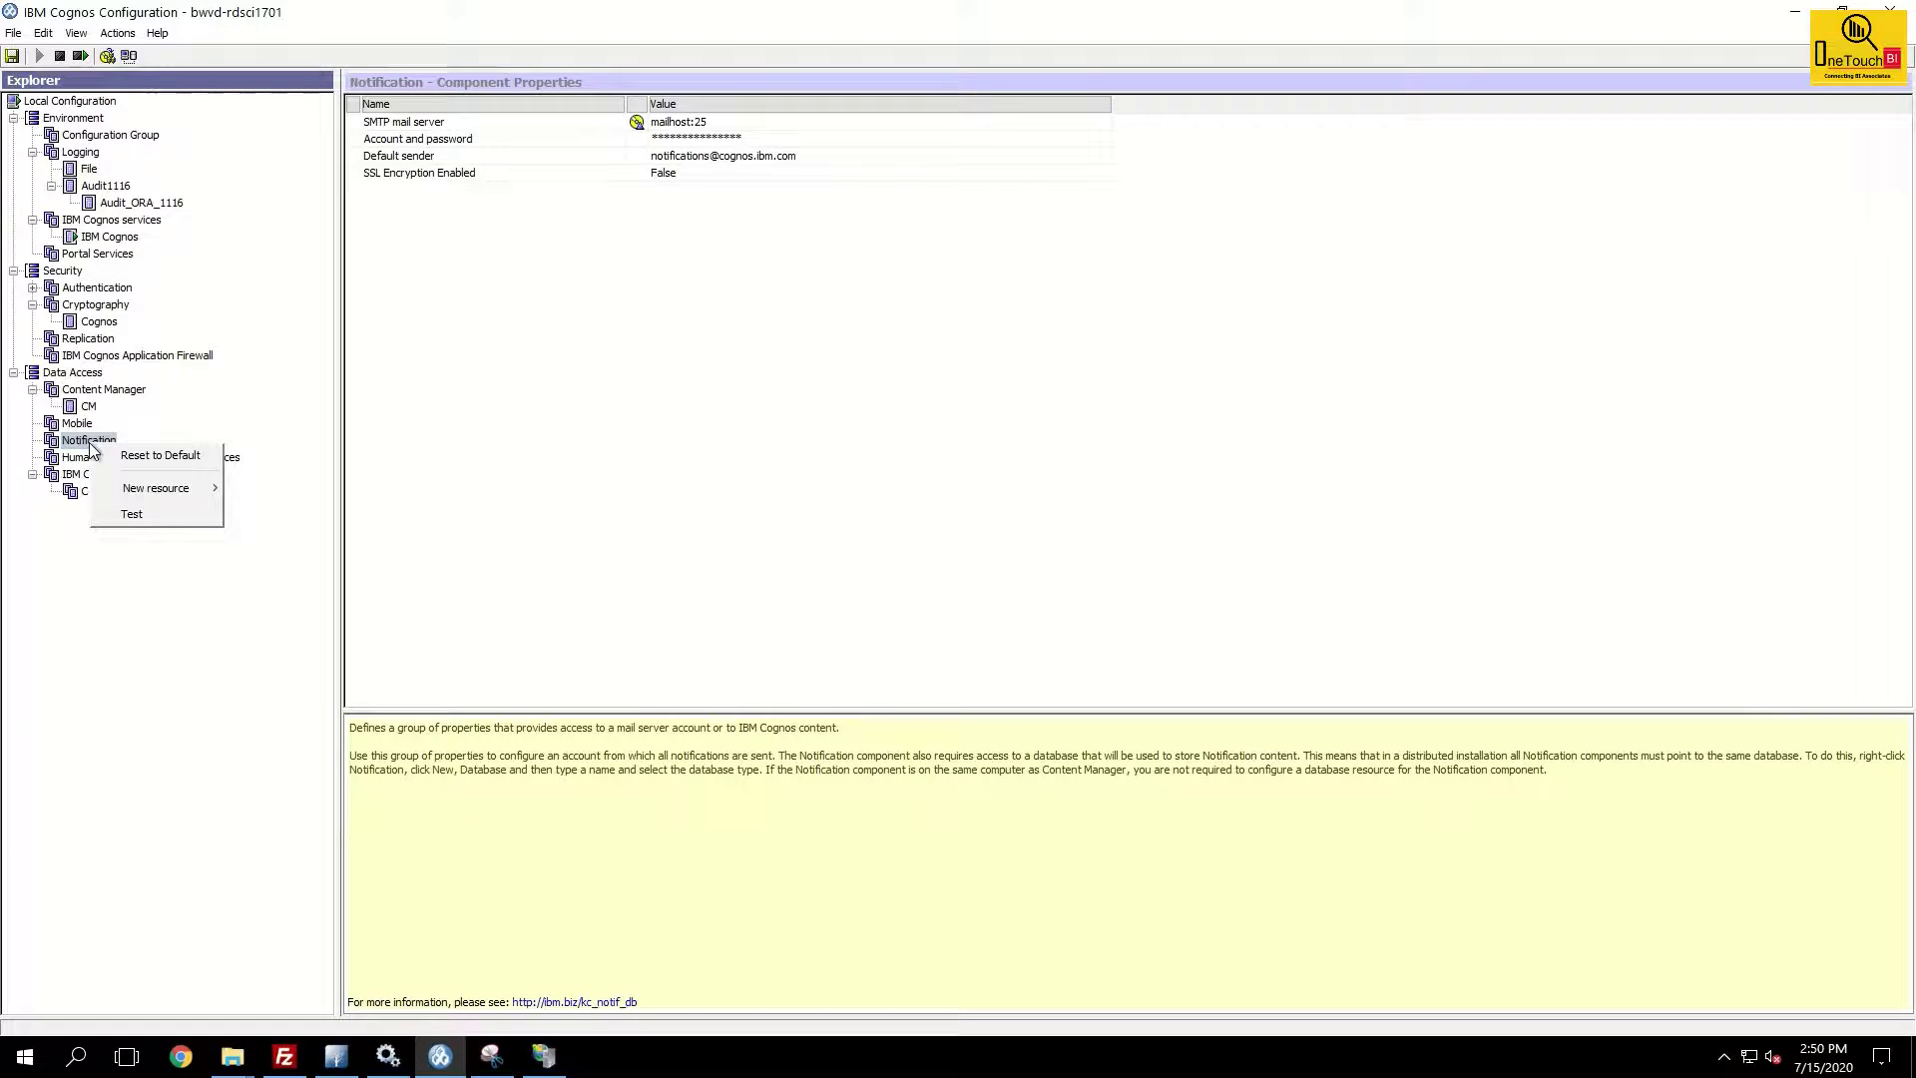
{"action": "mouse_move", "coordinate": [180, 496]}
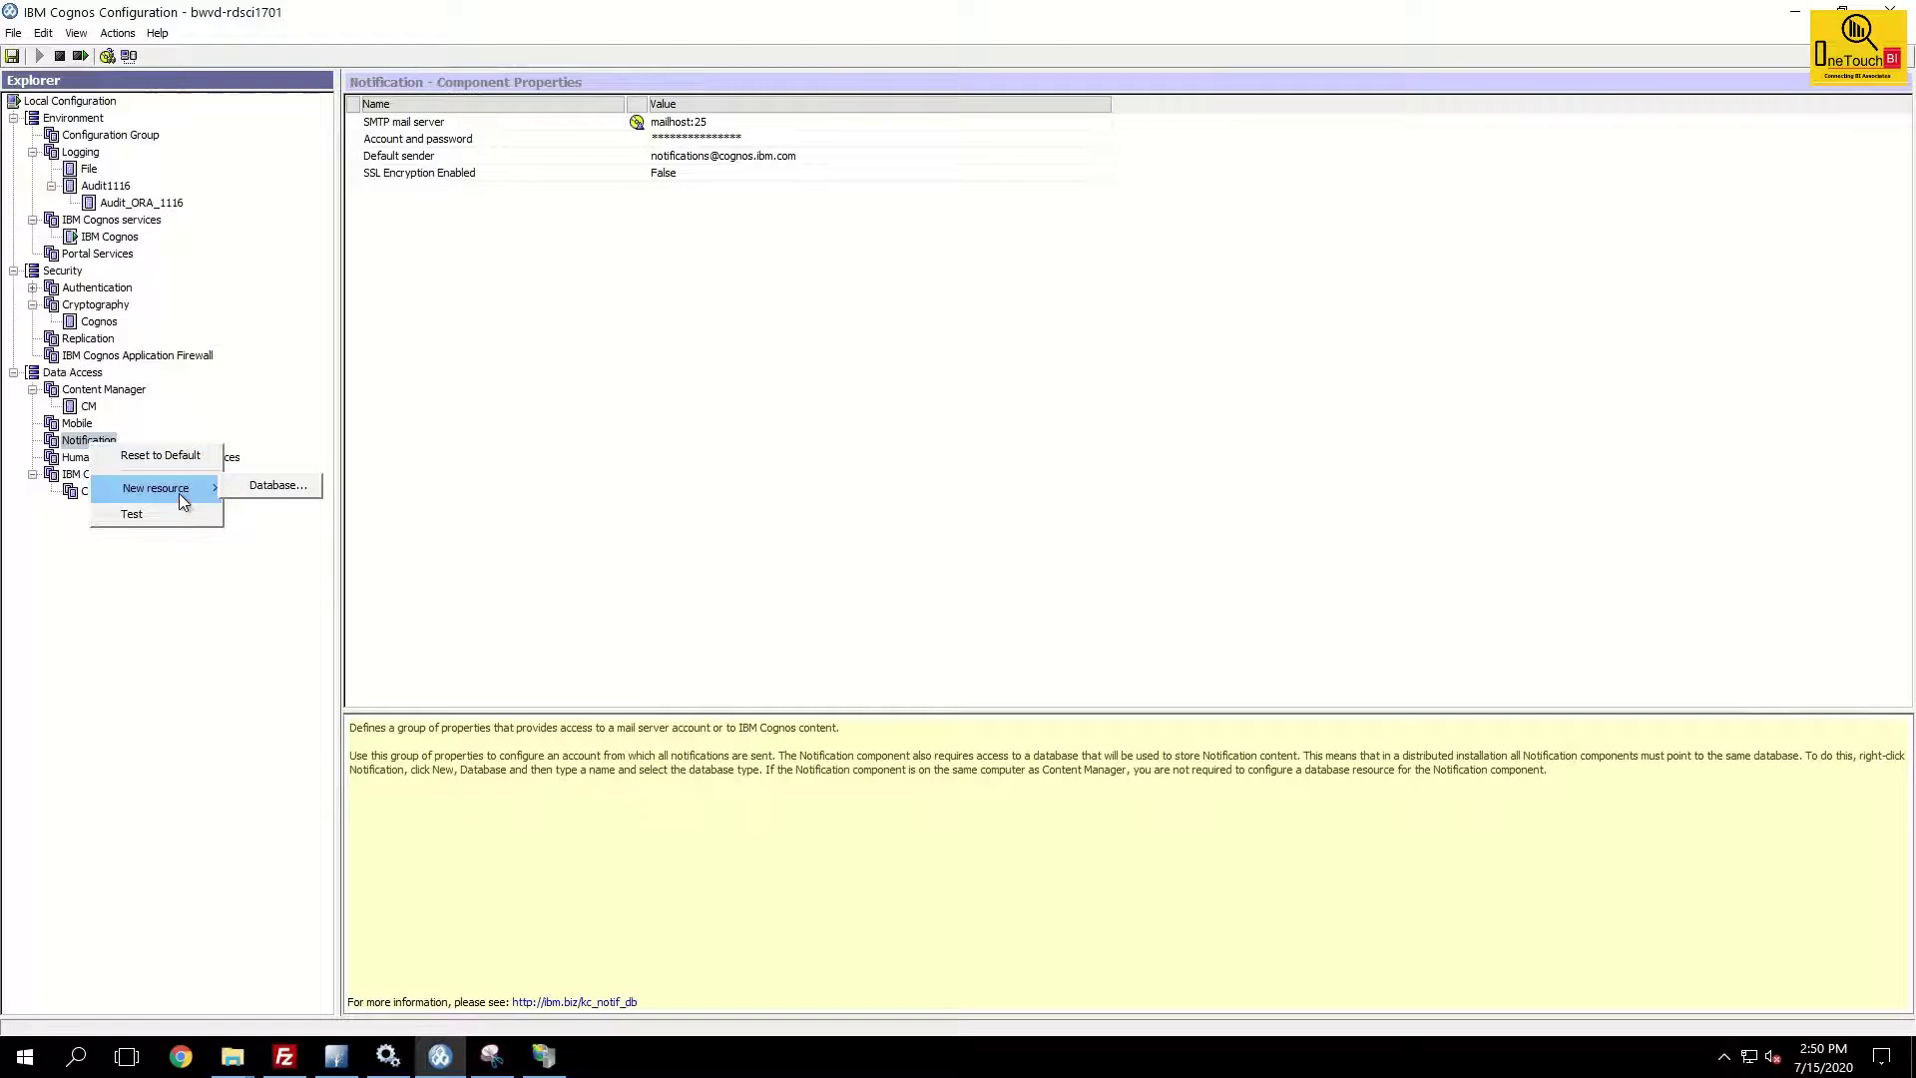
{"action": "left_click", "coordinate": [274, 486]}
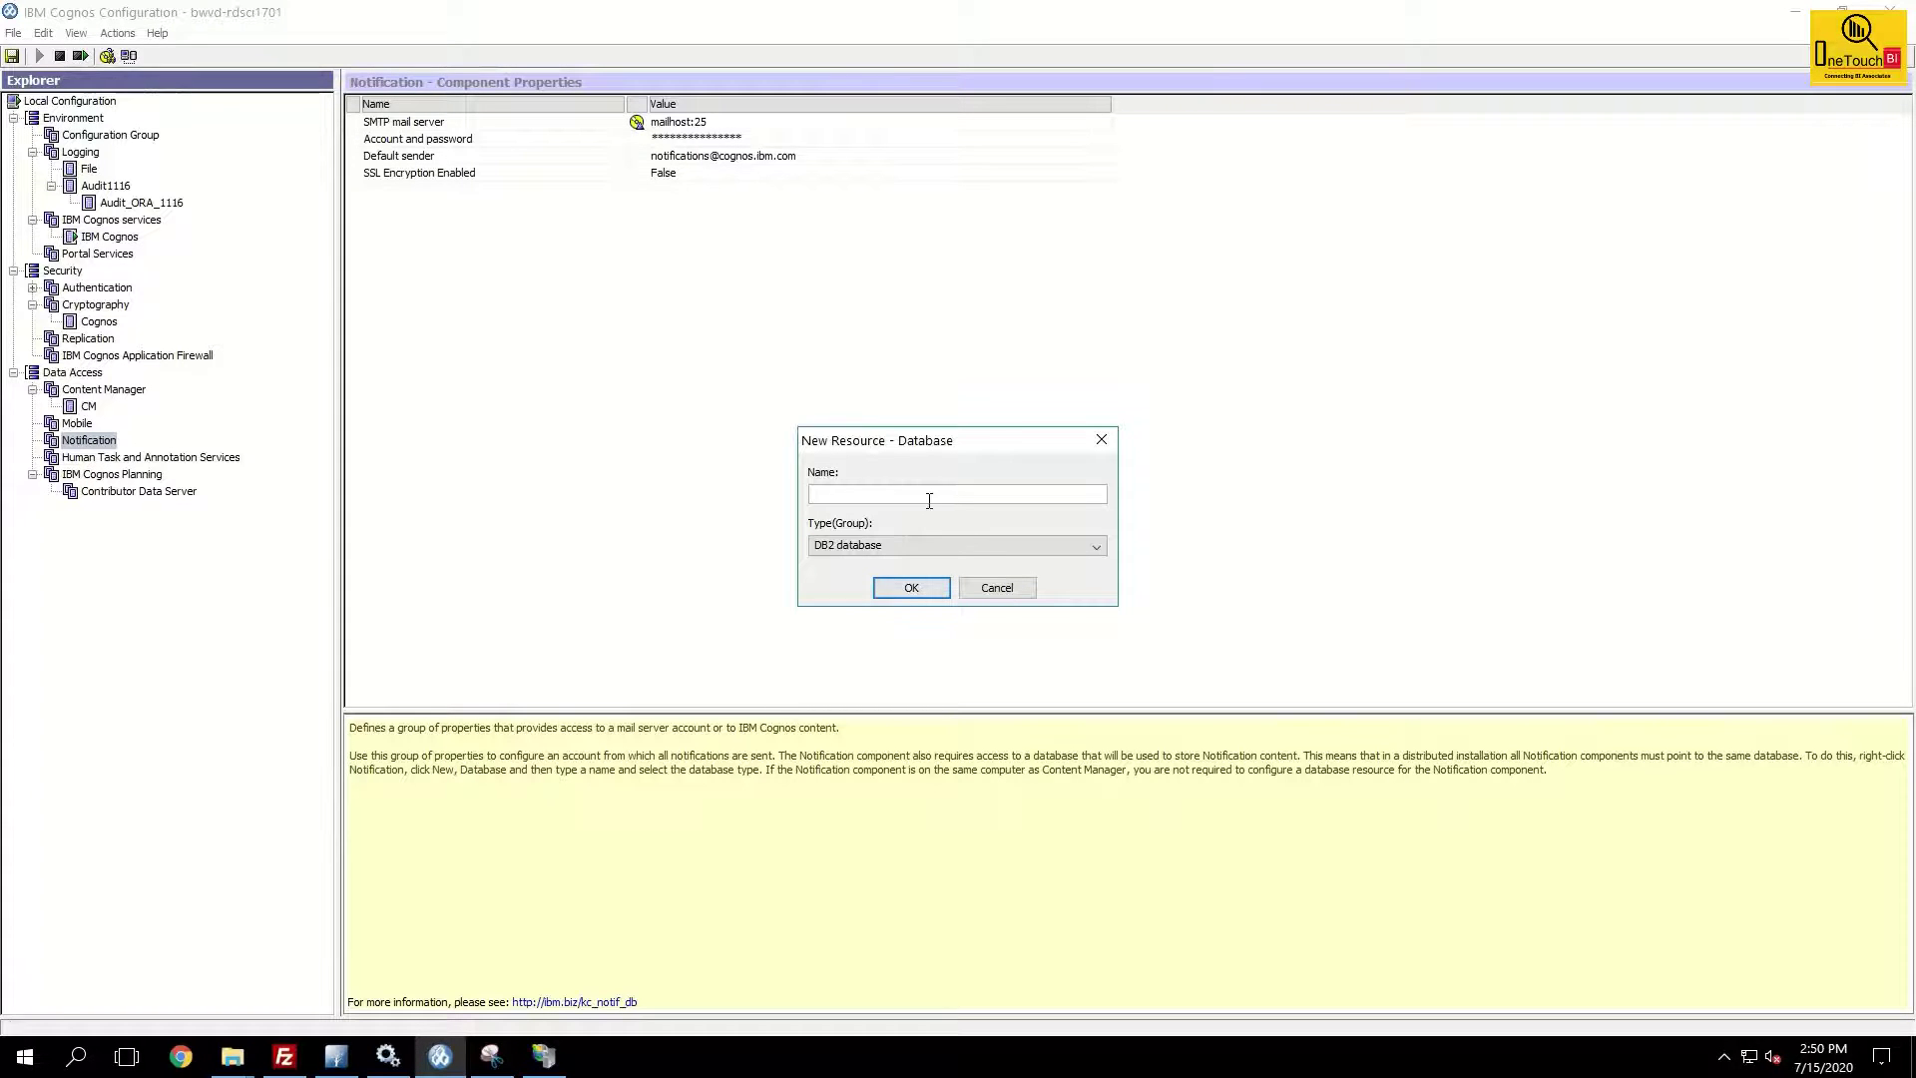
{"action": "type", "text": "Notify1116"}
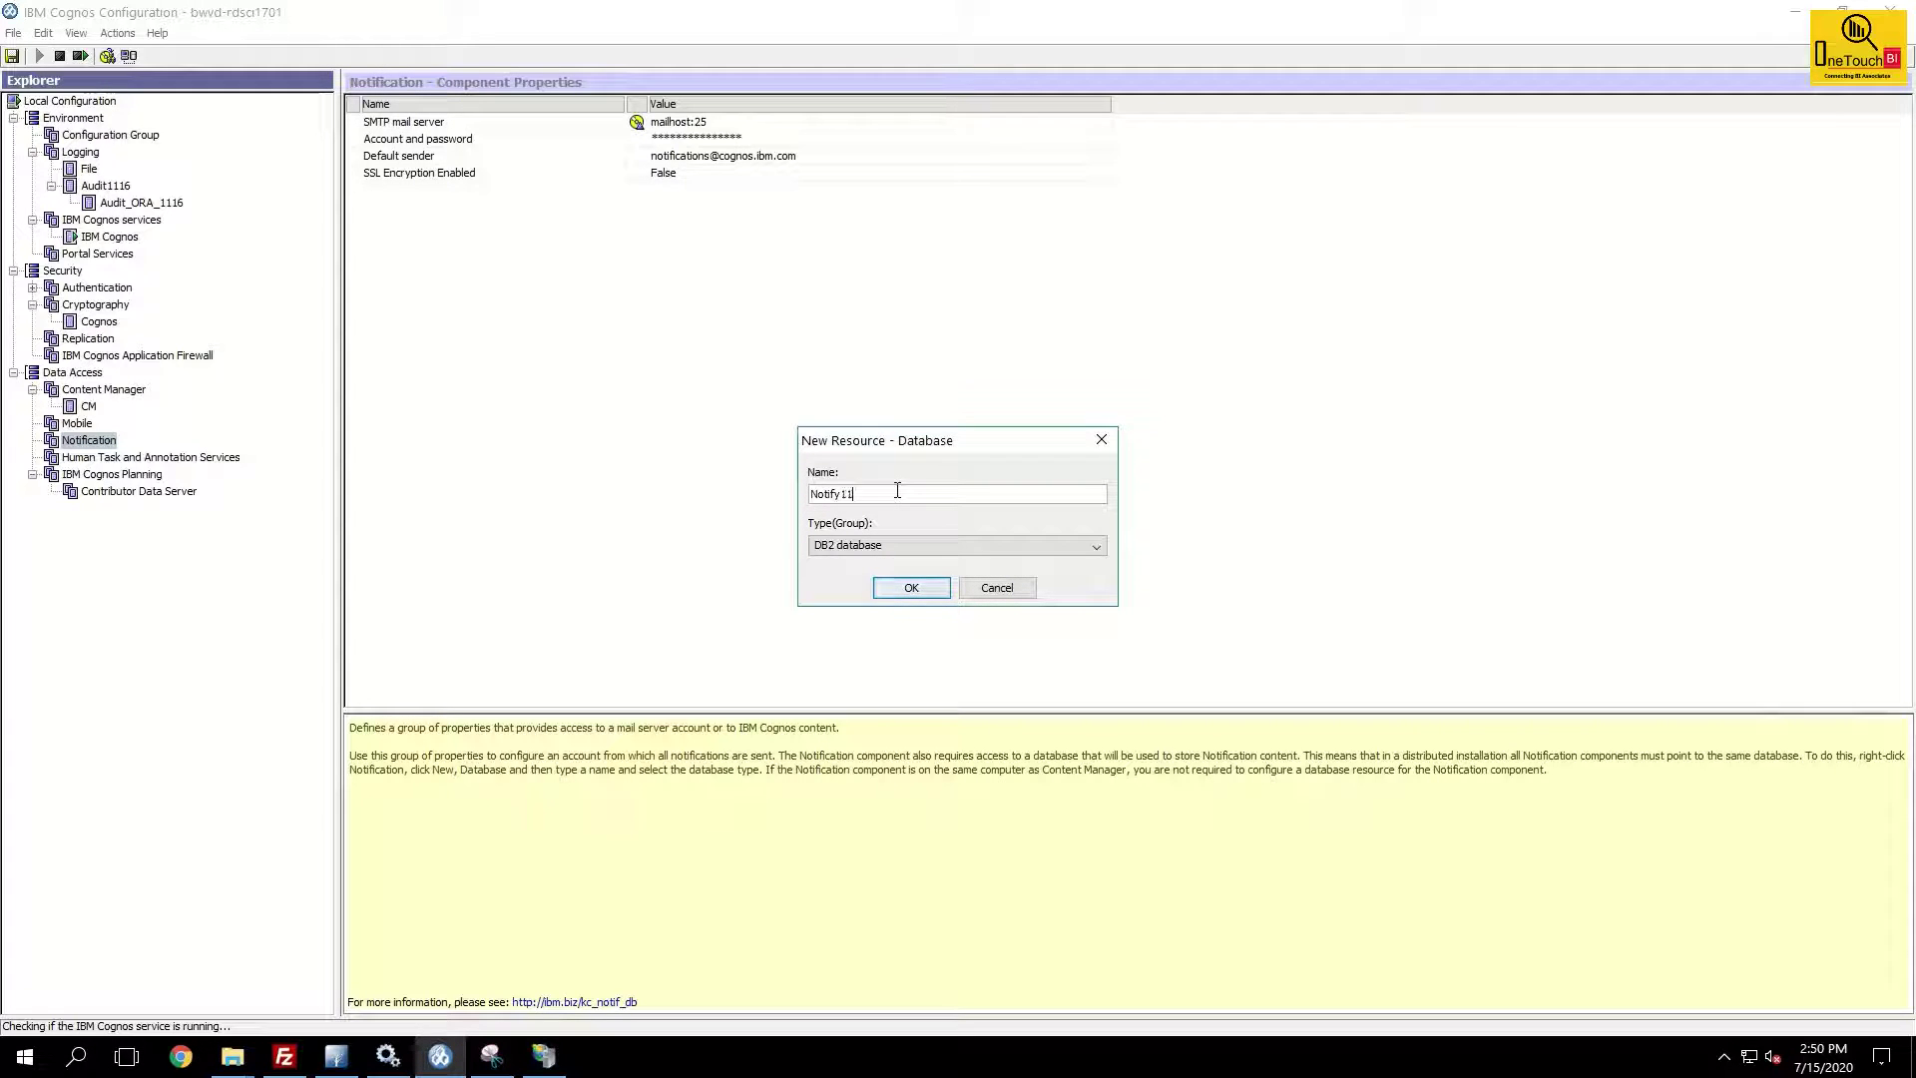
{"action": "left_click", "coordinate": [908, 549]}
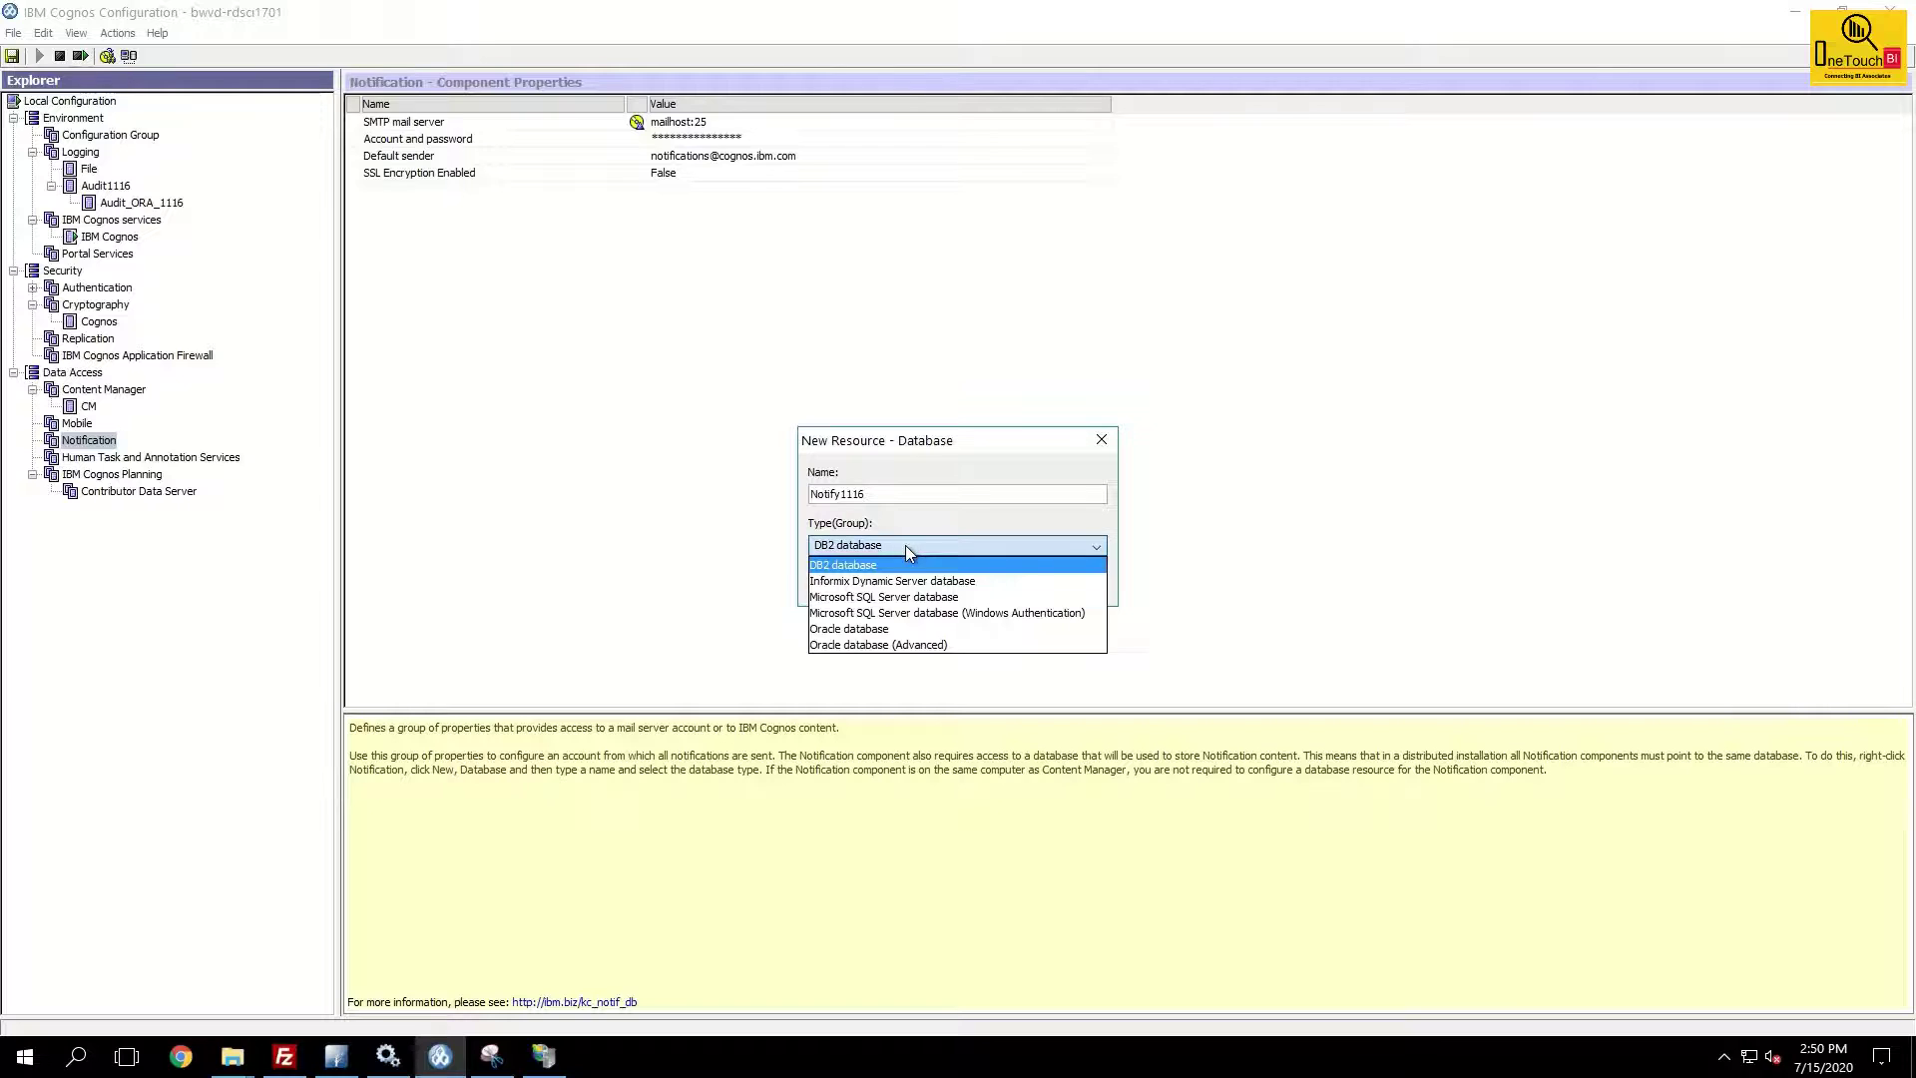
{"action": "left_click", "coordinate": [893, 629]}
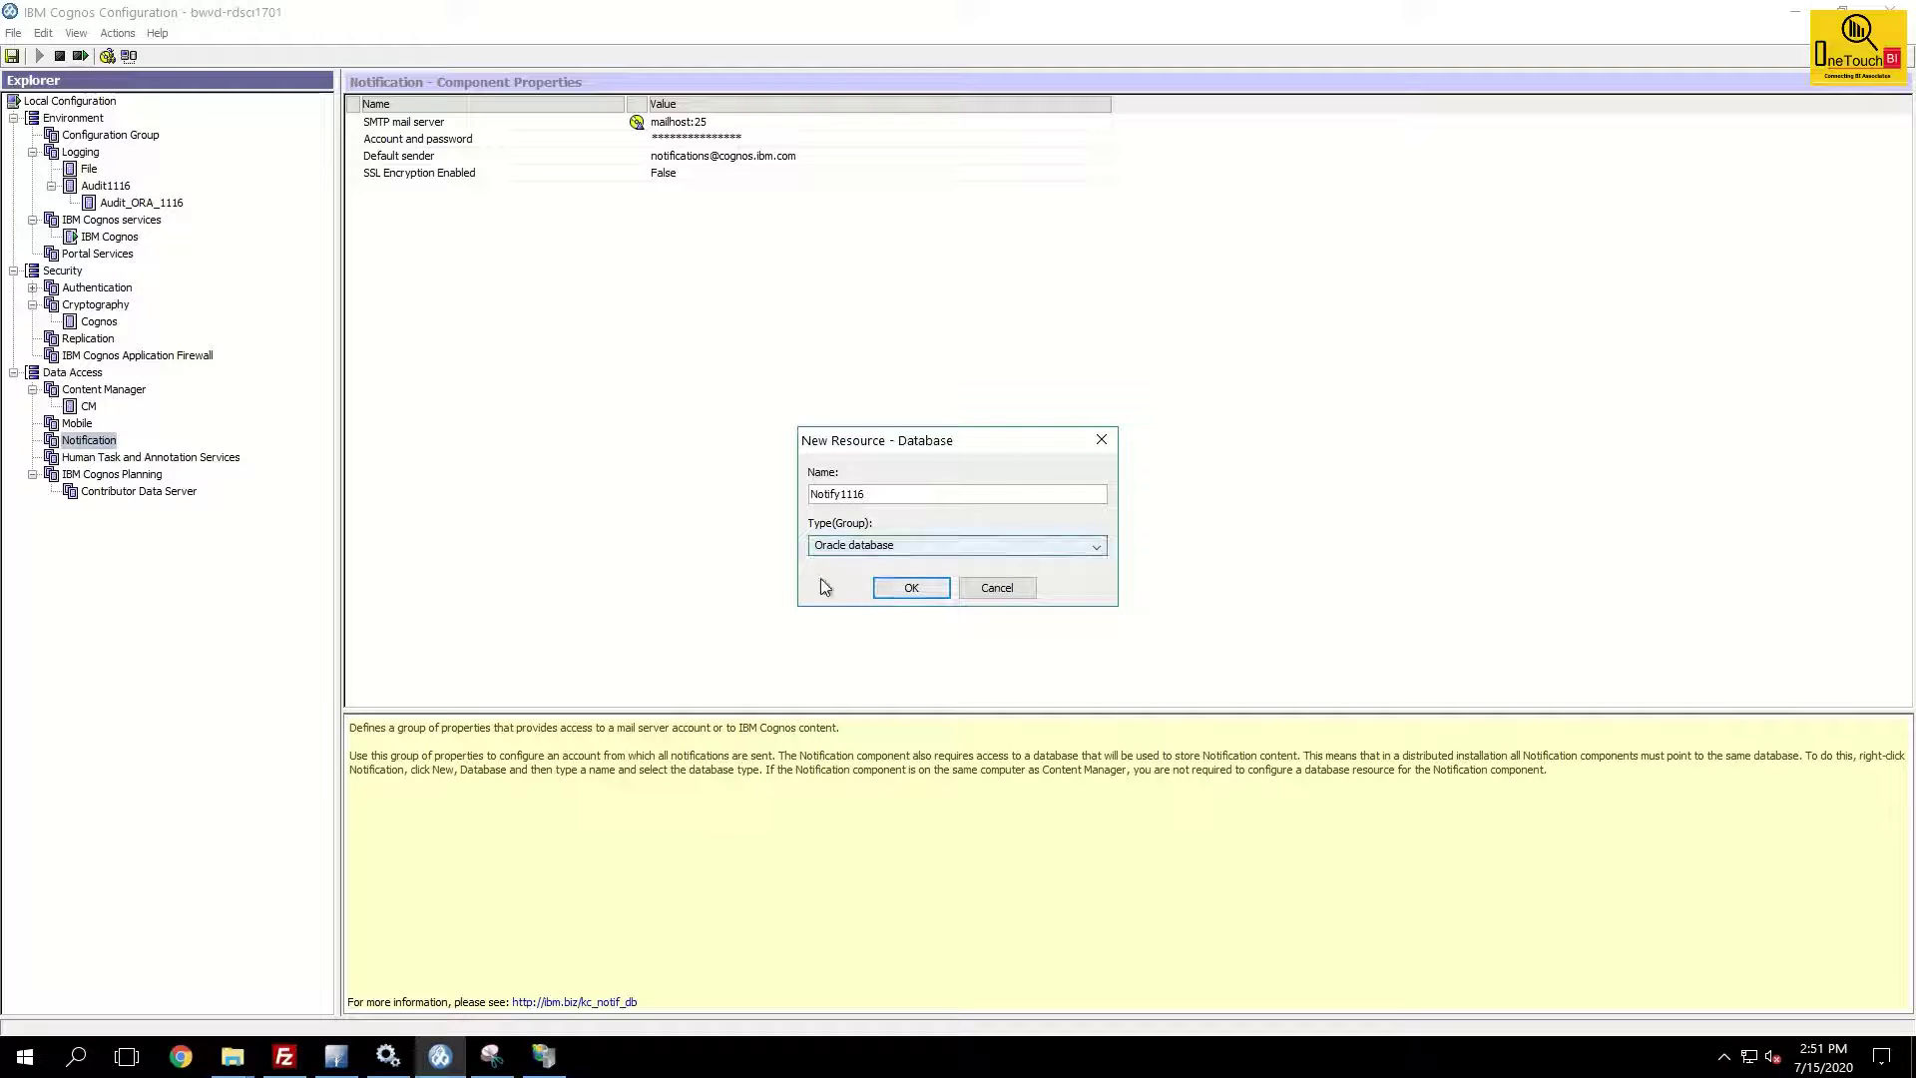
Create the Notify1116 resource and set its database server to 10.80.97.167:1521.
{"action": "left_click", "coordinate": [910, 587]}
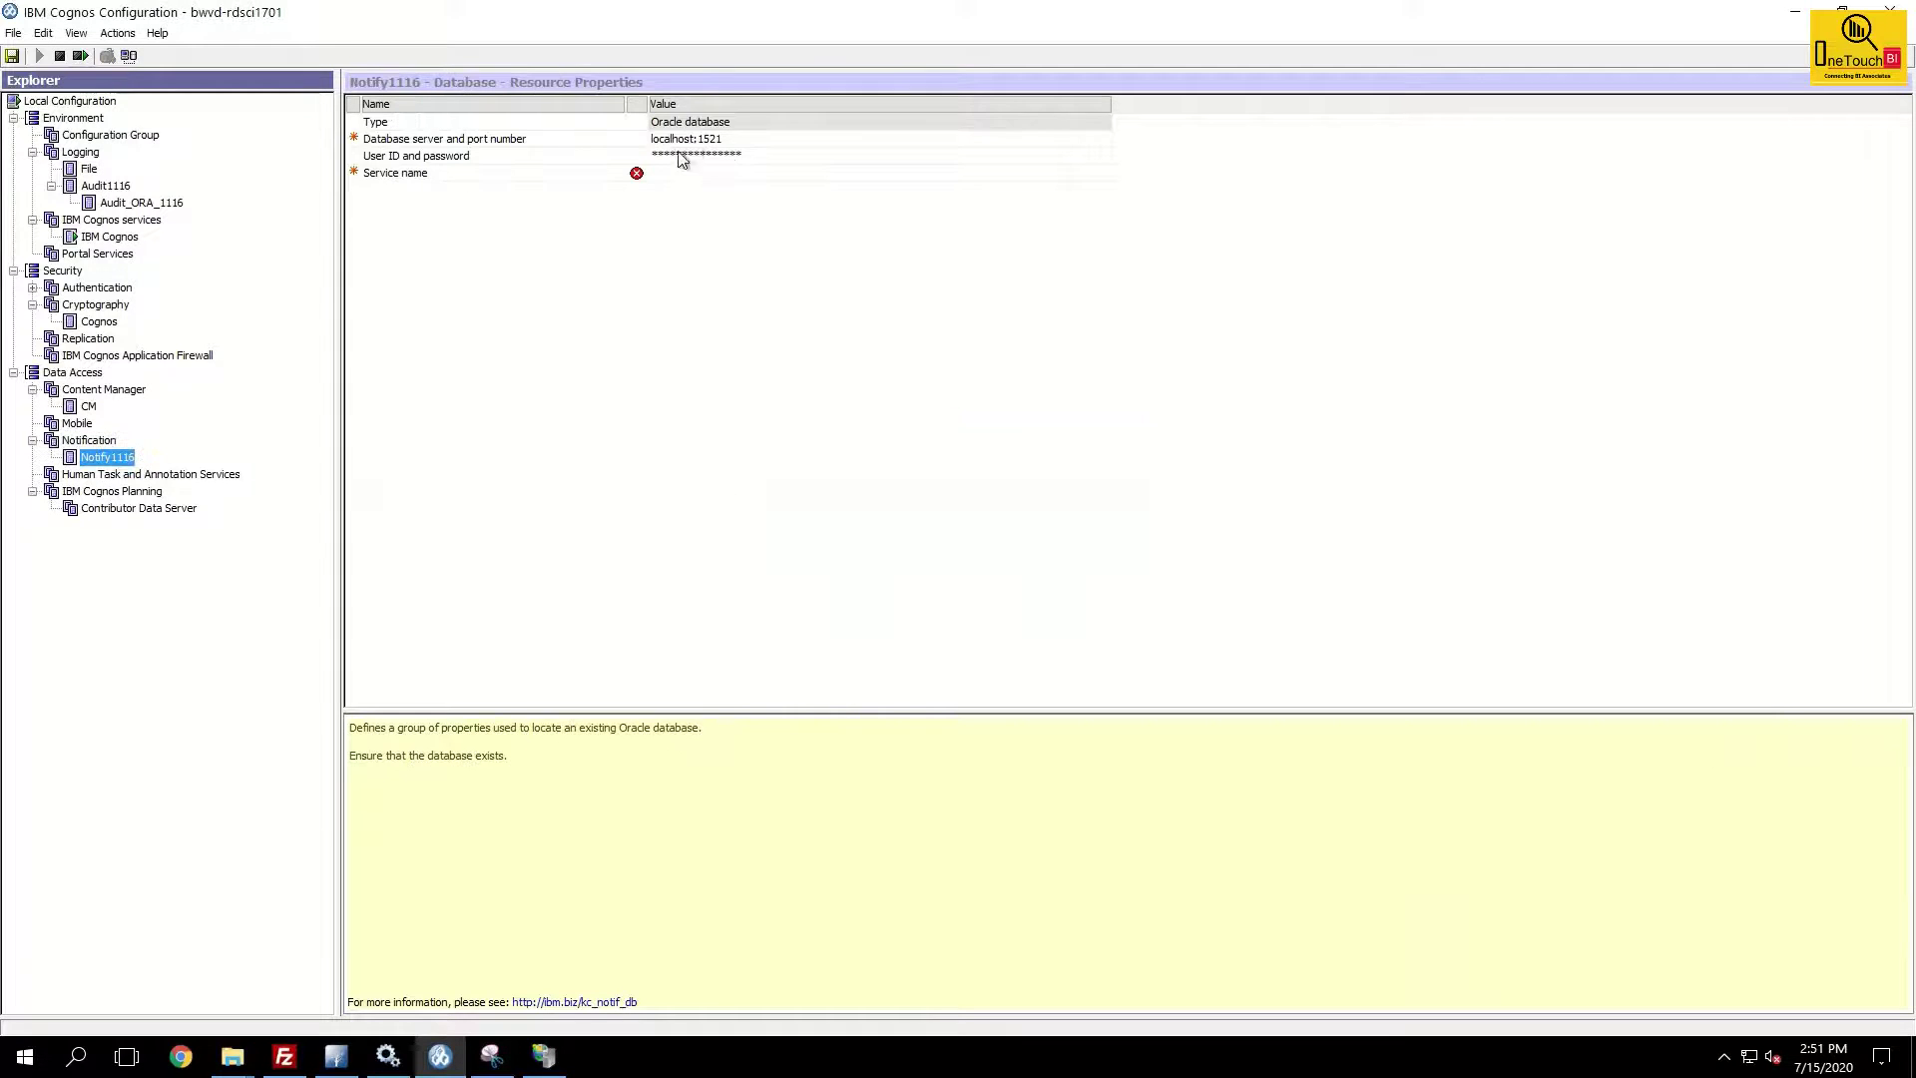
{"action": "left_click", "coordinate": [736, 140]}
{"action": "triple_click", "coordinate": [744, 136]}
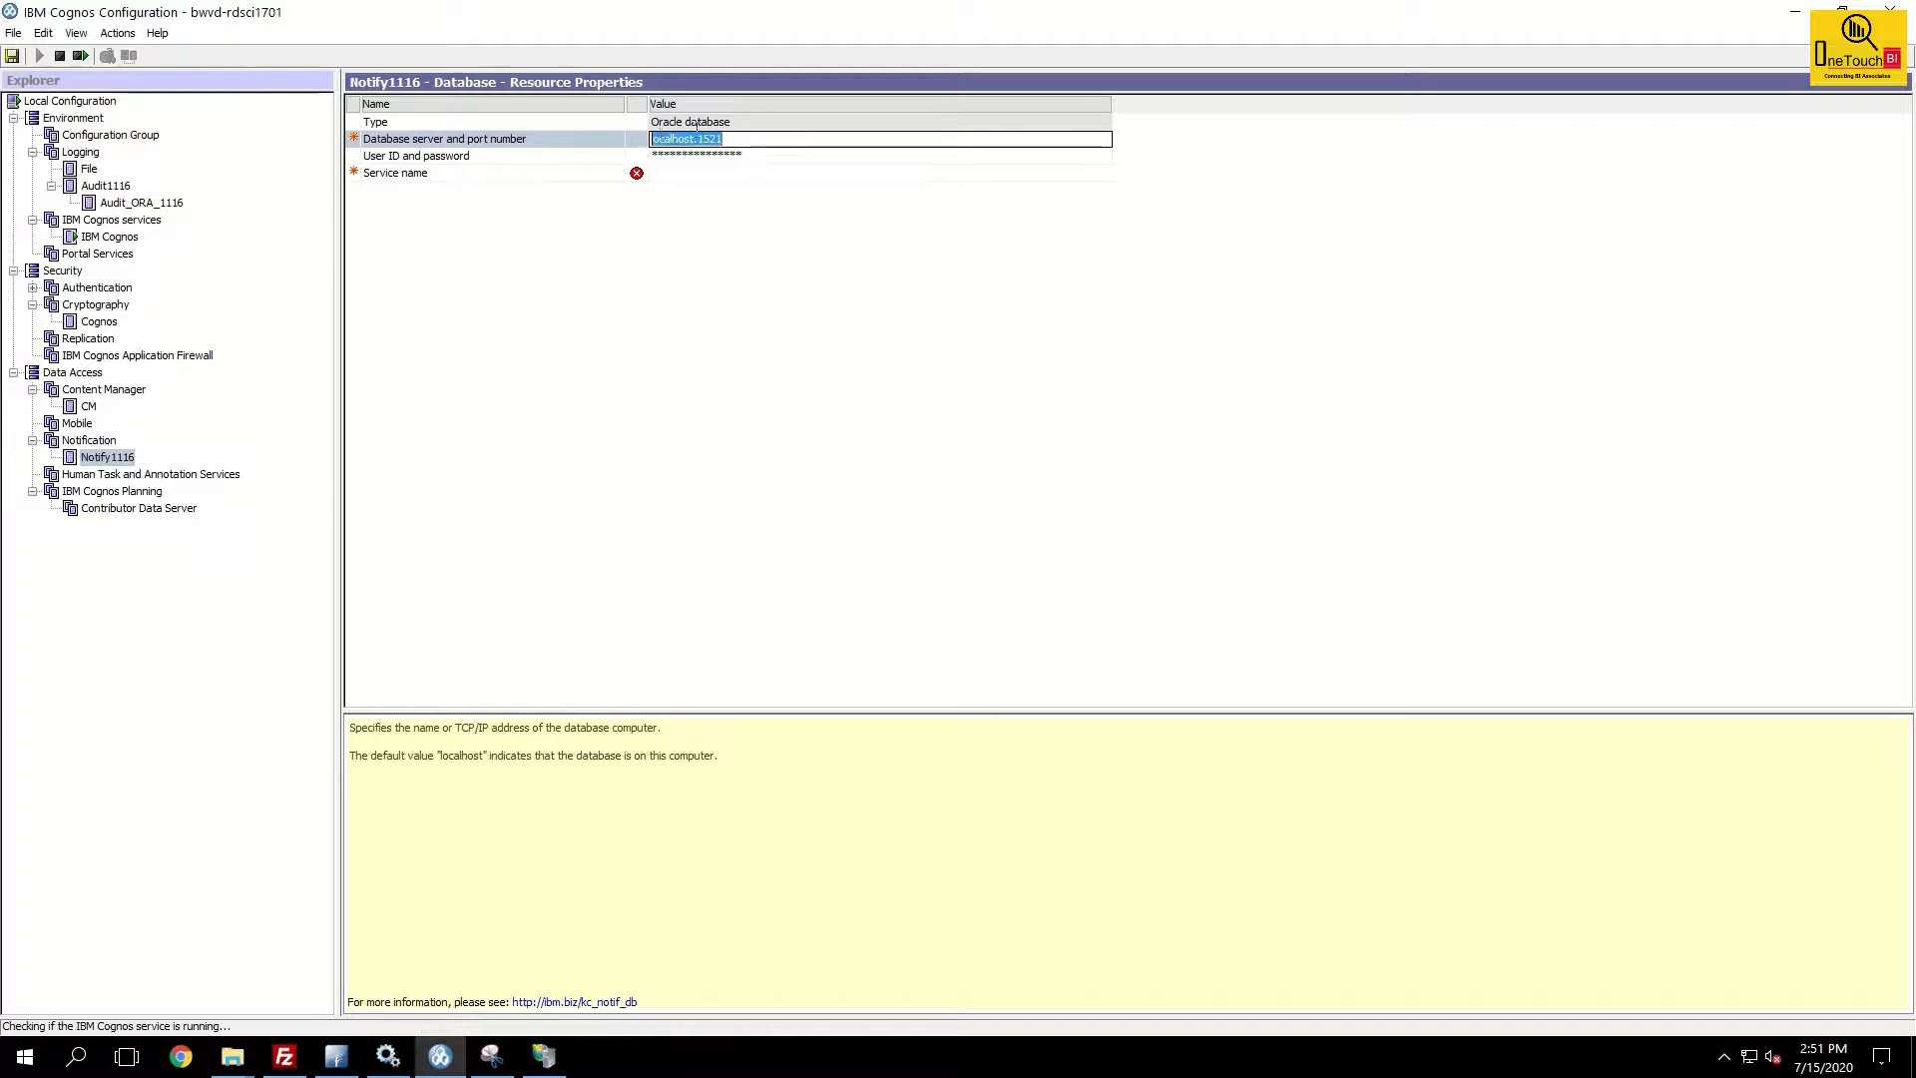
{"action": "type", "text": "10.80.97.167:1521"}
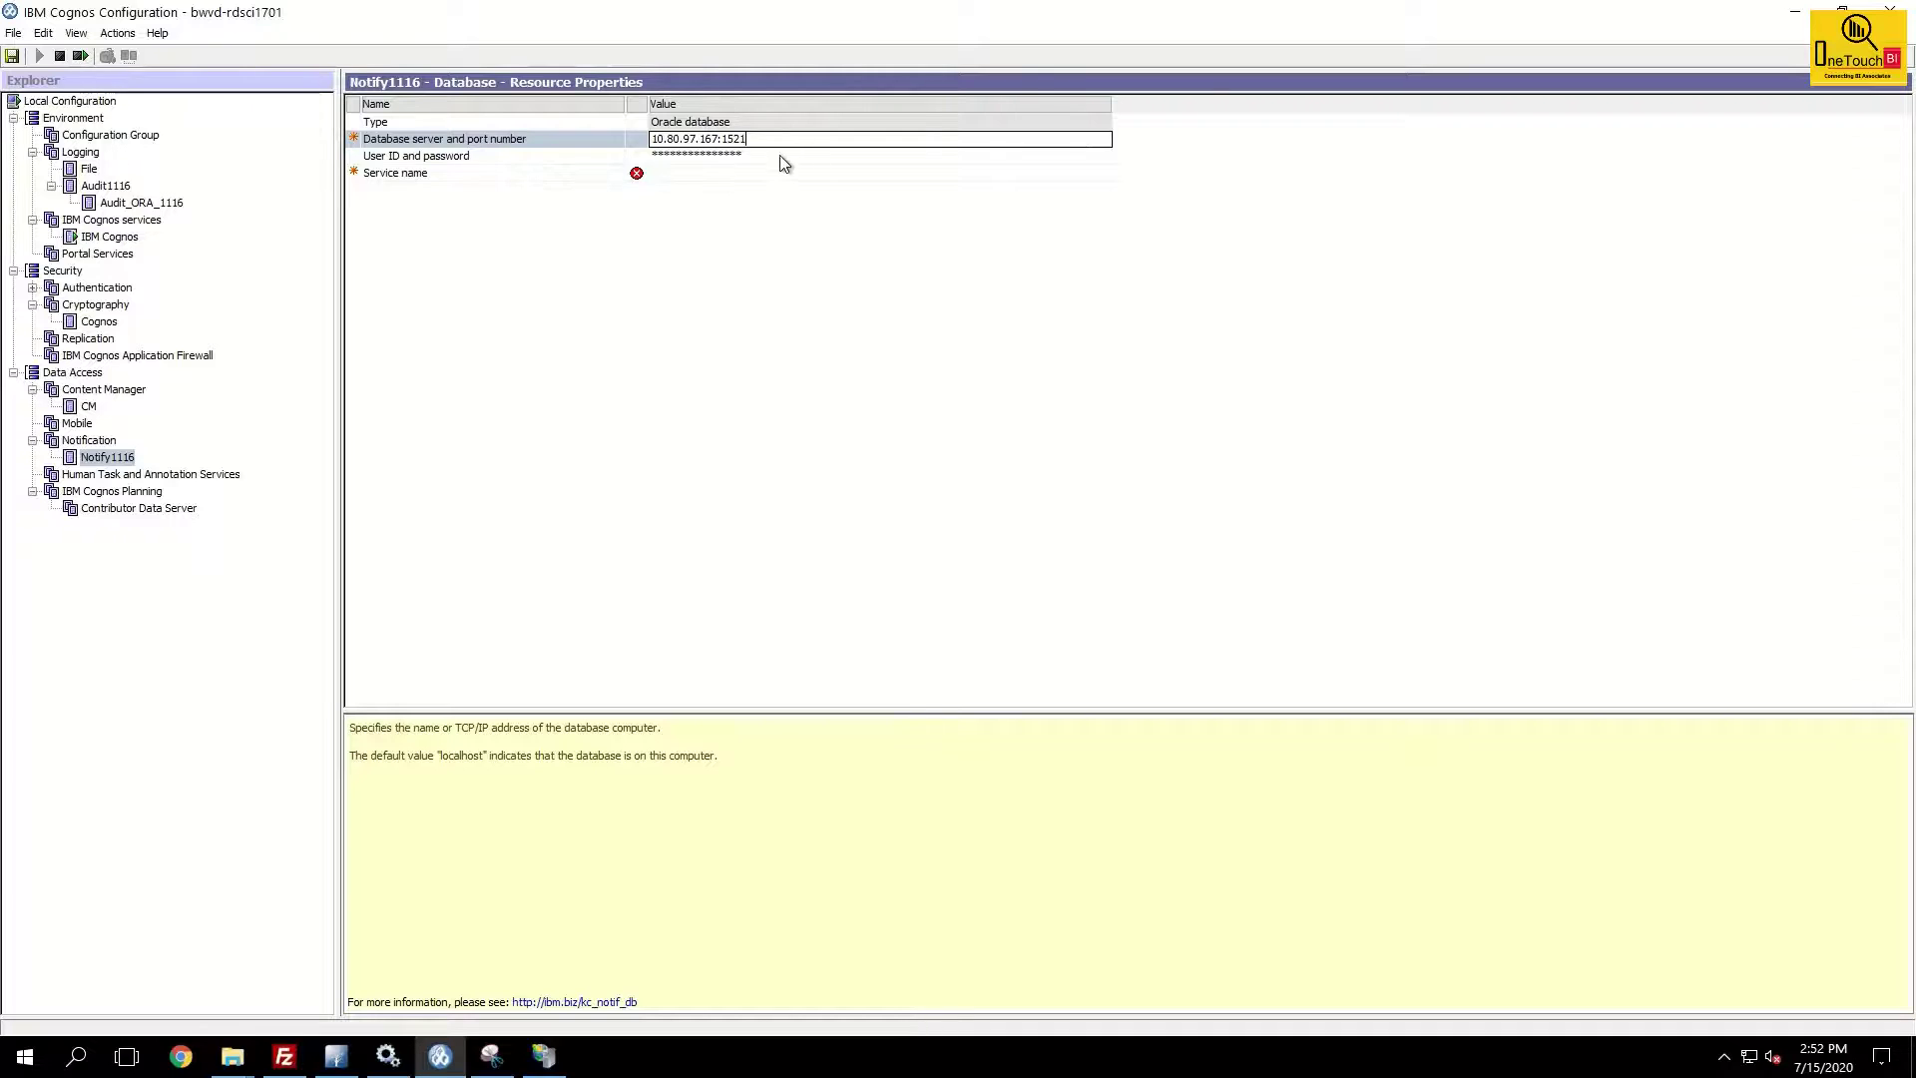
{"action": "left_click", "coordinate": [778, 157]}
Set the user ID to notify with its password, and service name ORA167C.
{"action": "left_click", "coordinate": [1102, 157]}
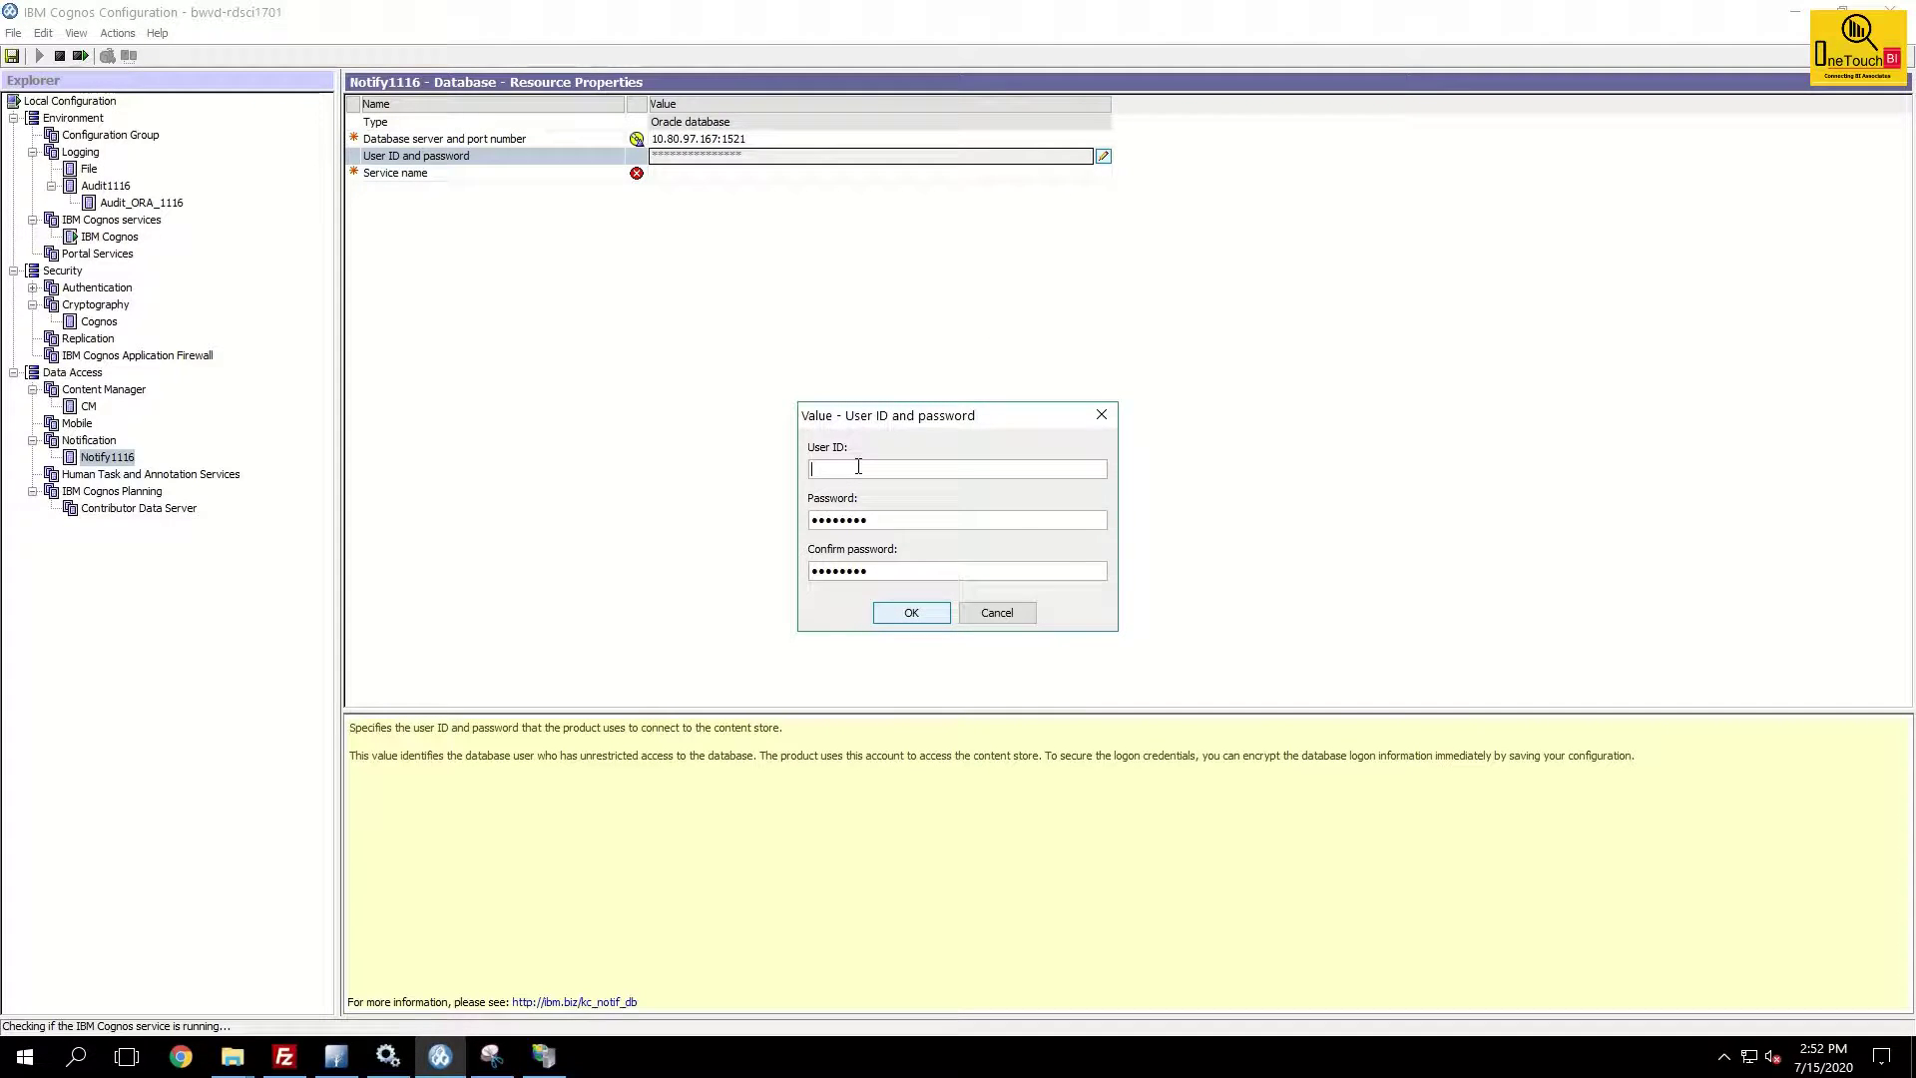
{"action": "type", "text": "notify1701_1116"}
{"action": "key", "text": "Tab"}
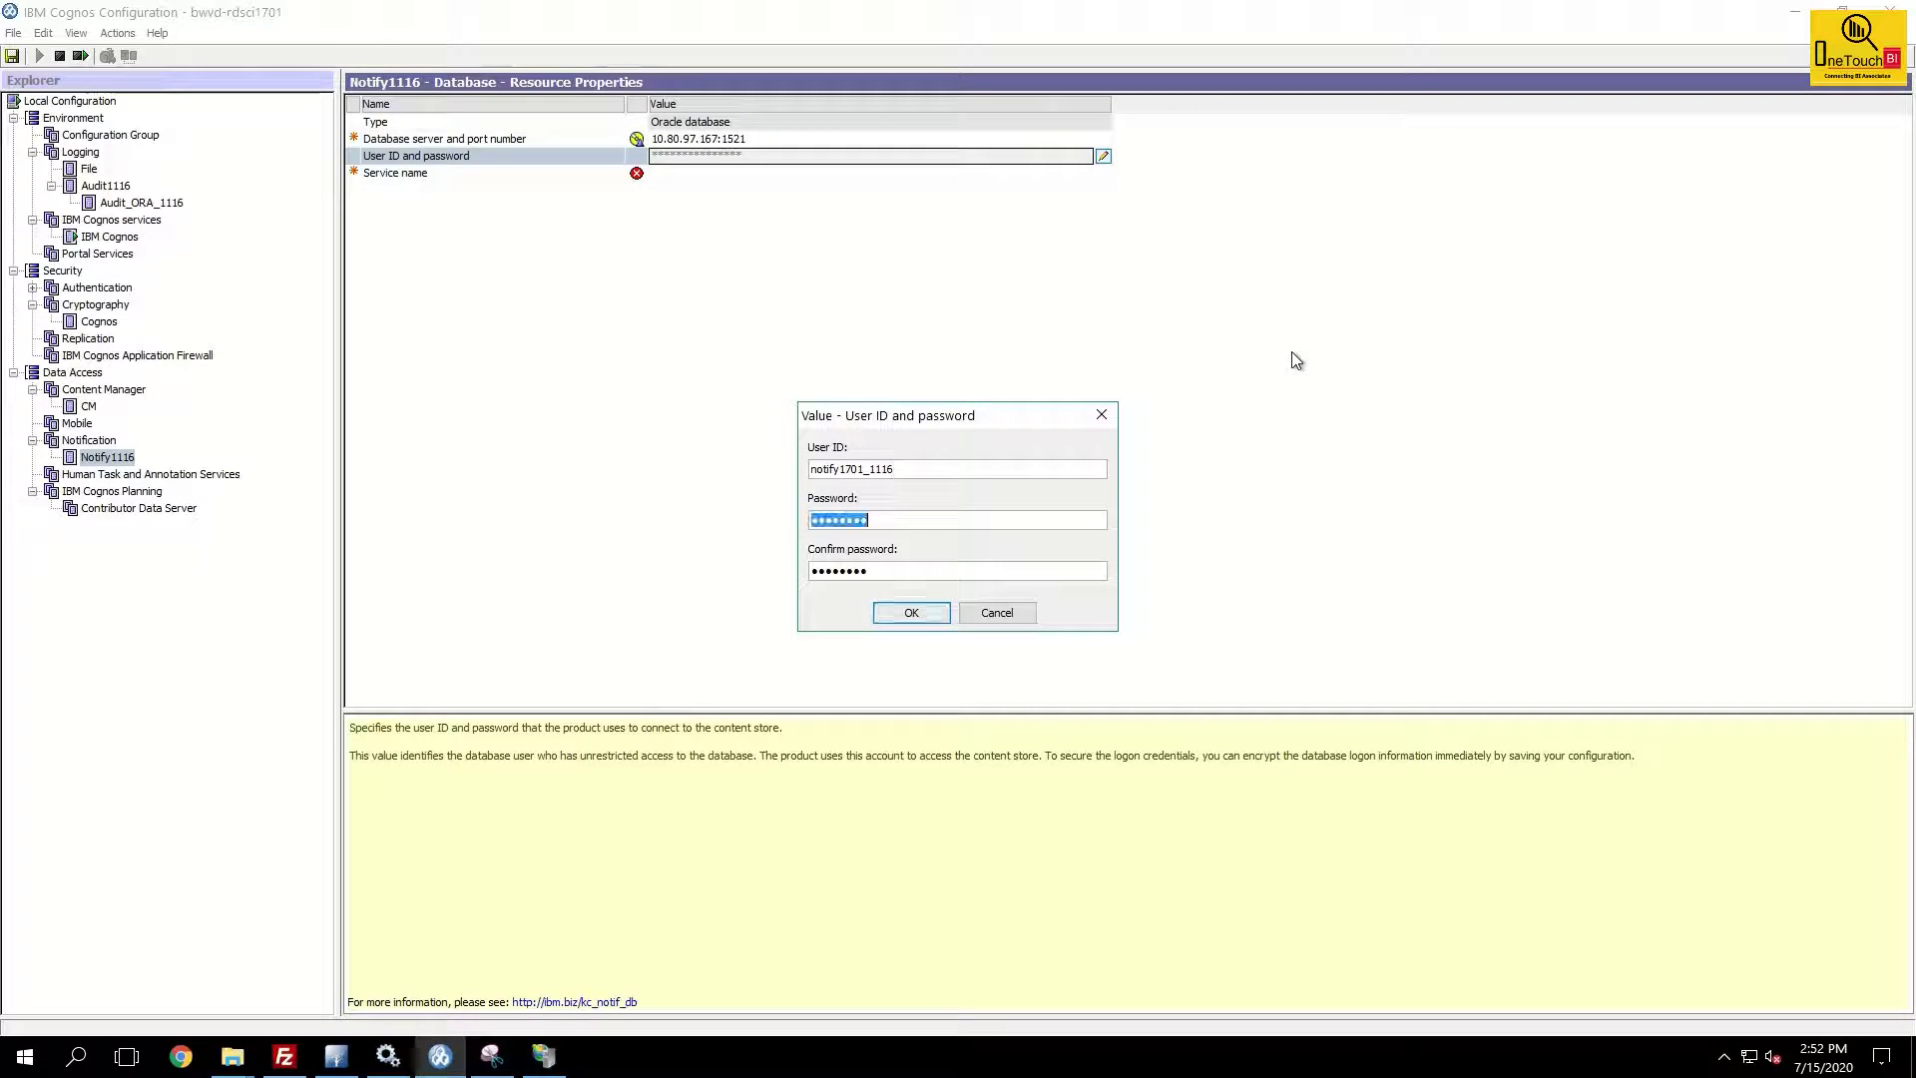
{"action": "type", "text": "notify"}
{"action": "key", "text": "Tab"}
{"action": "type", "text": "notify"}
{"action": "left_click", "coordinate": [914, 611]}
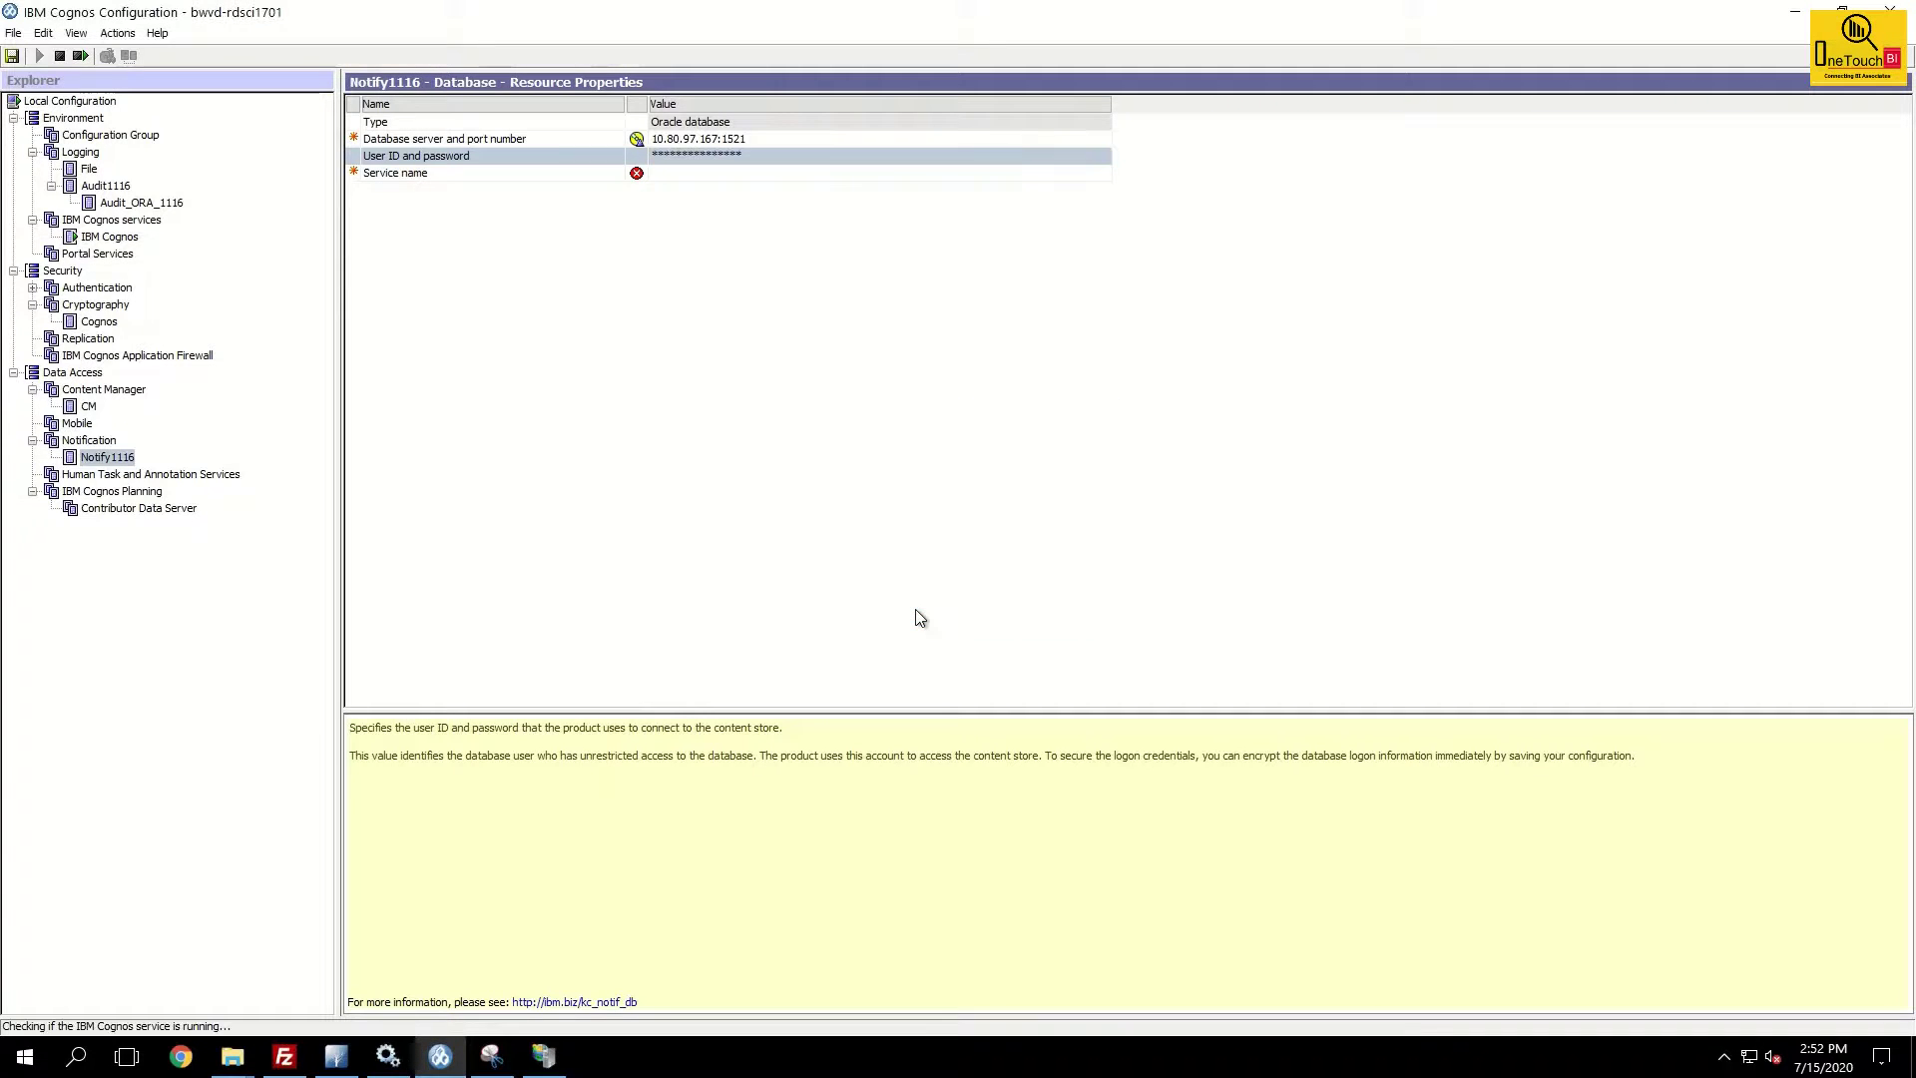
{"action": "left_click", "coordinate": [711, 174]}
{"action": "type", "text": "ORAC167C"}
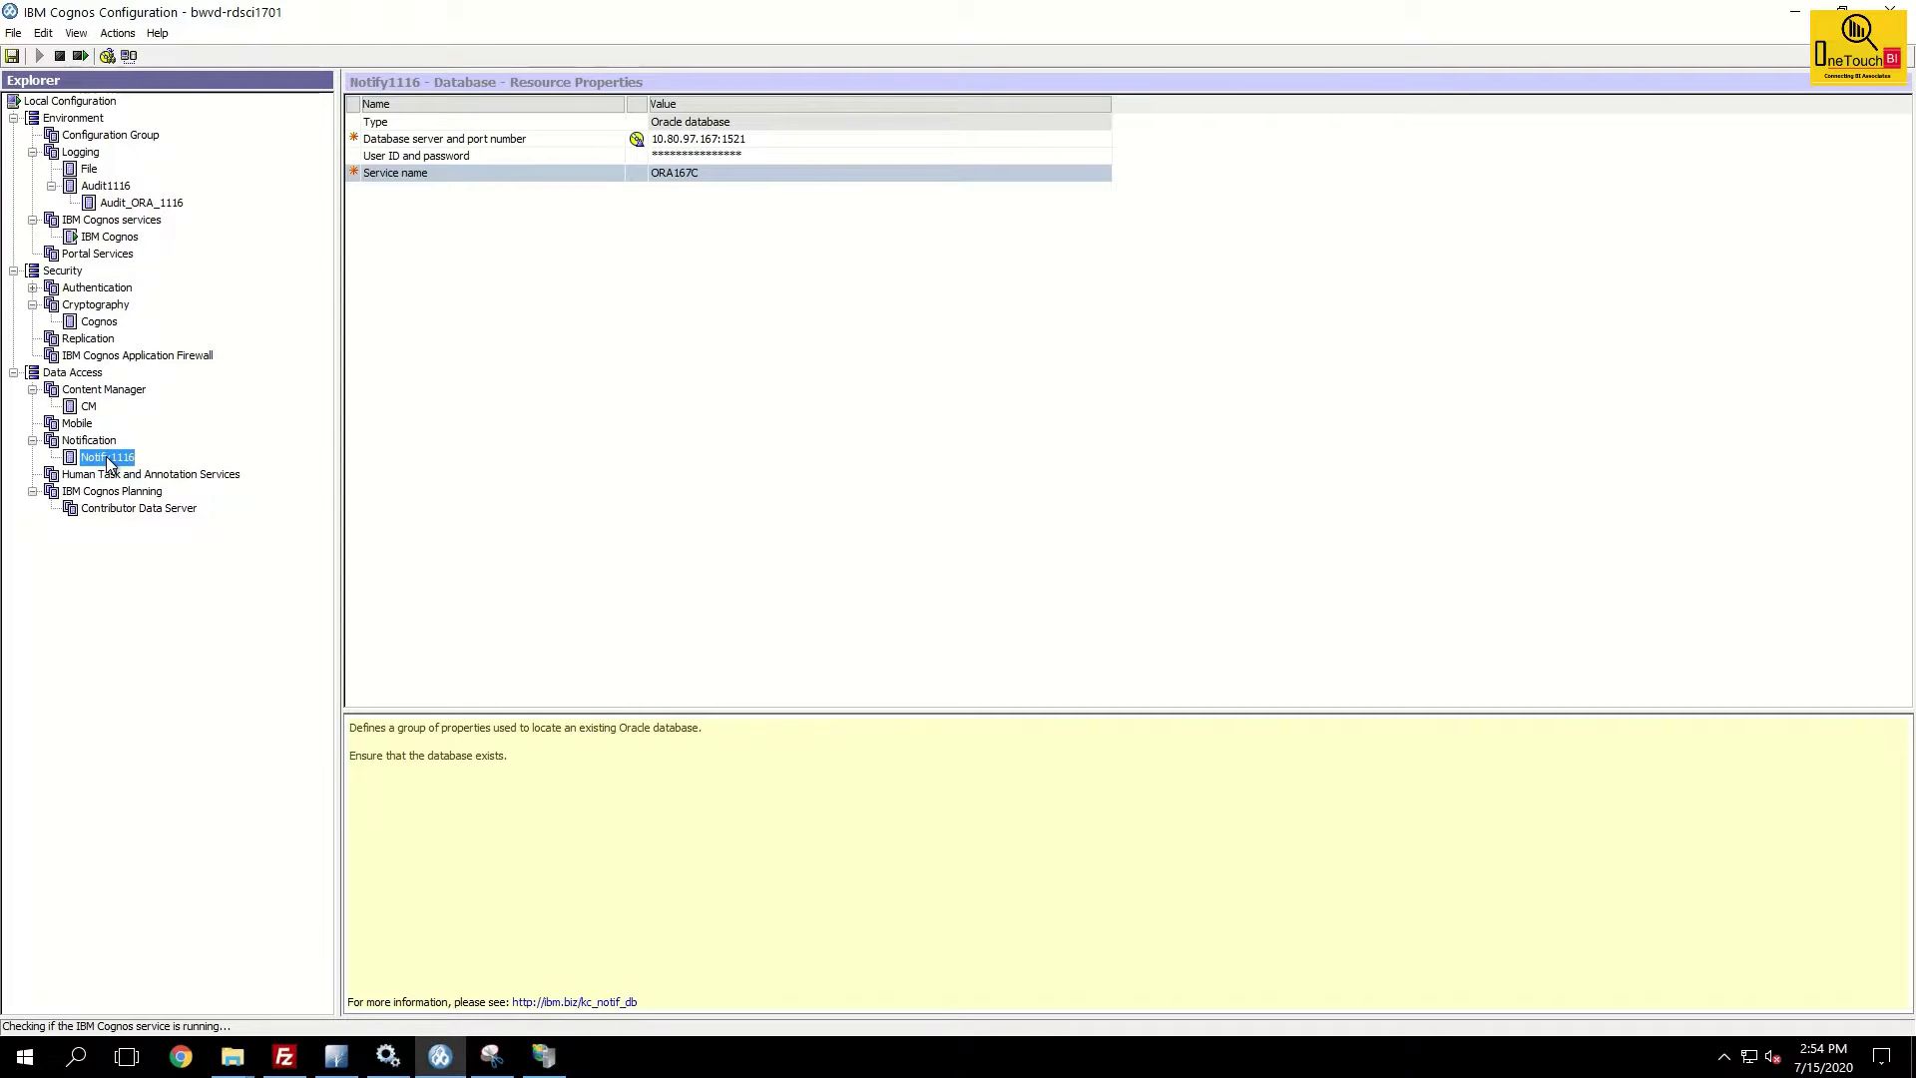
Run the Test action on Notify1116 and close the successful test results.
{"action": "right_click", "coordinate": [106, 457]}
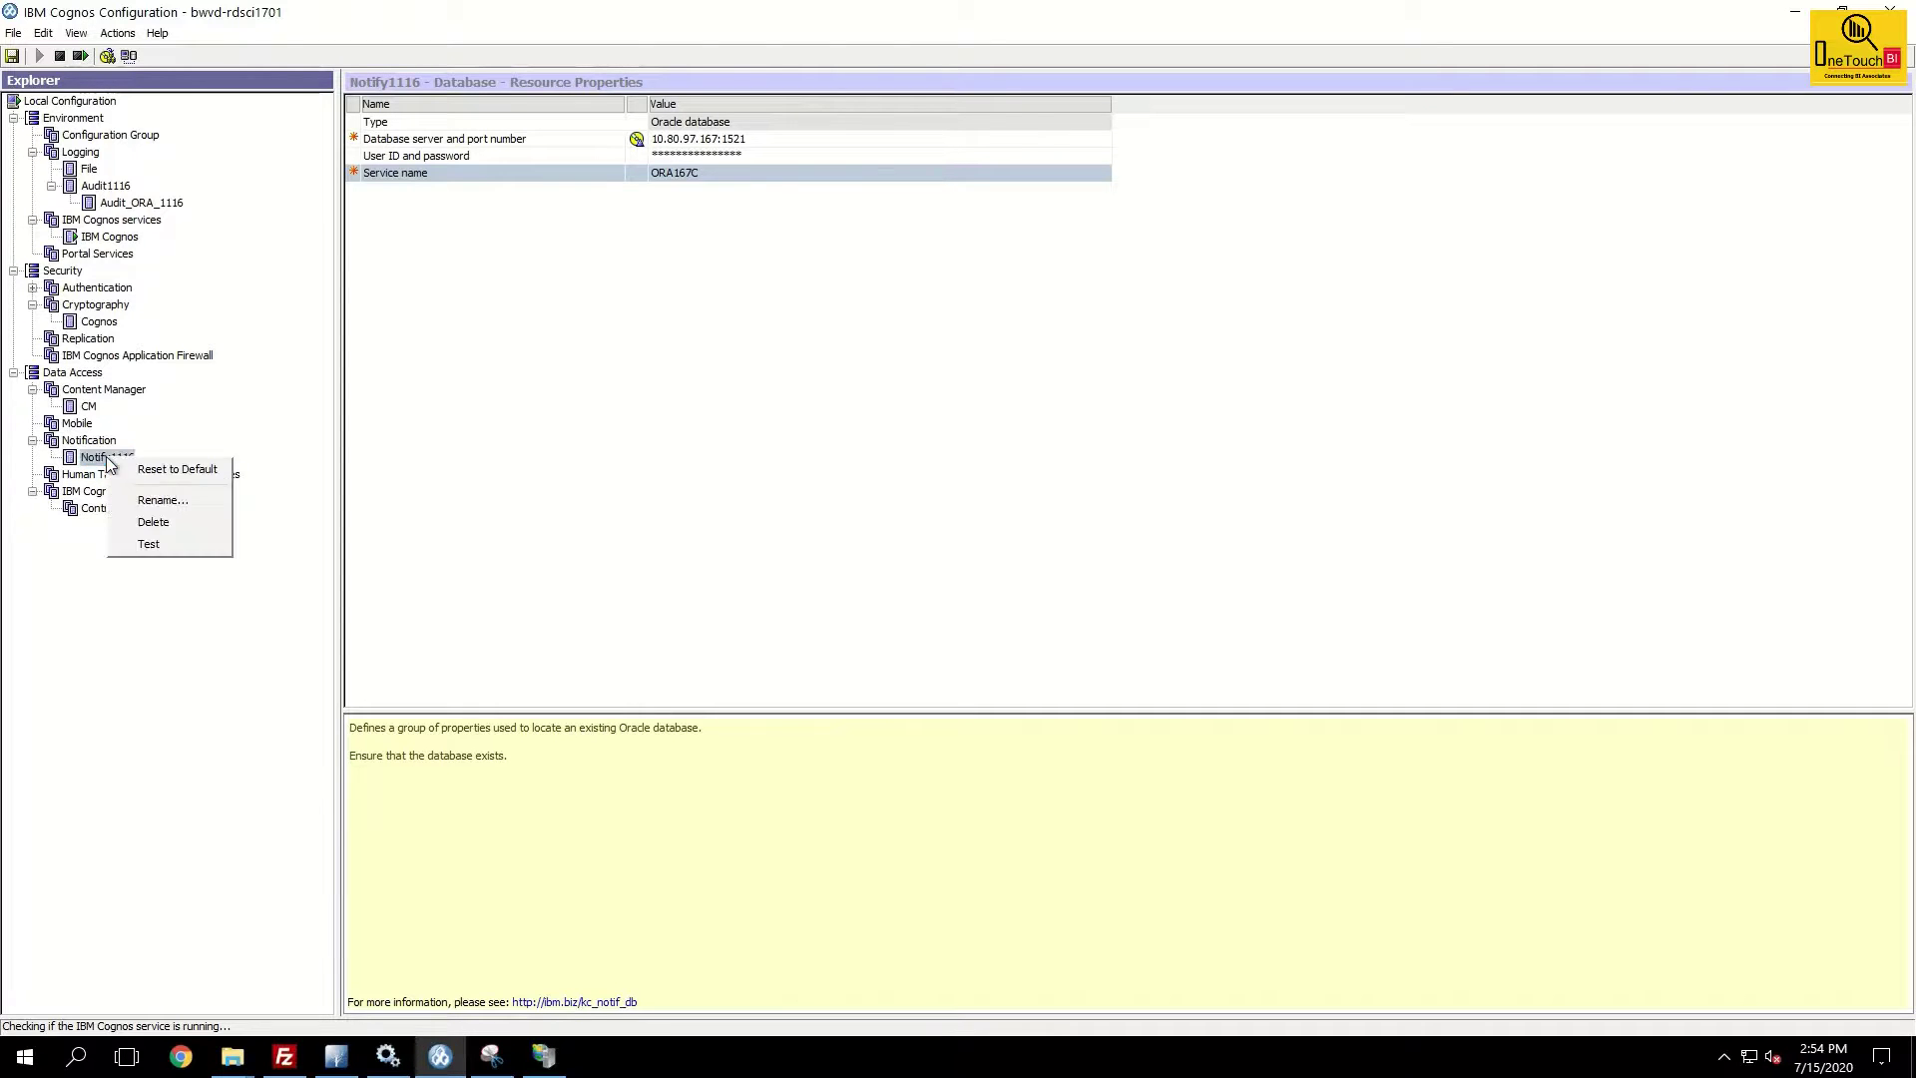
{"action": "left_click", "coordinate": [169, 542]}
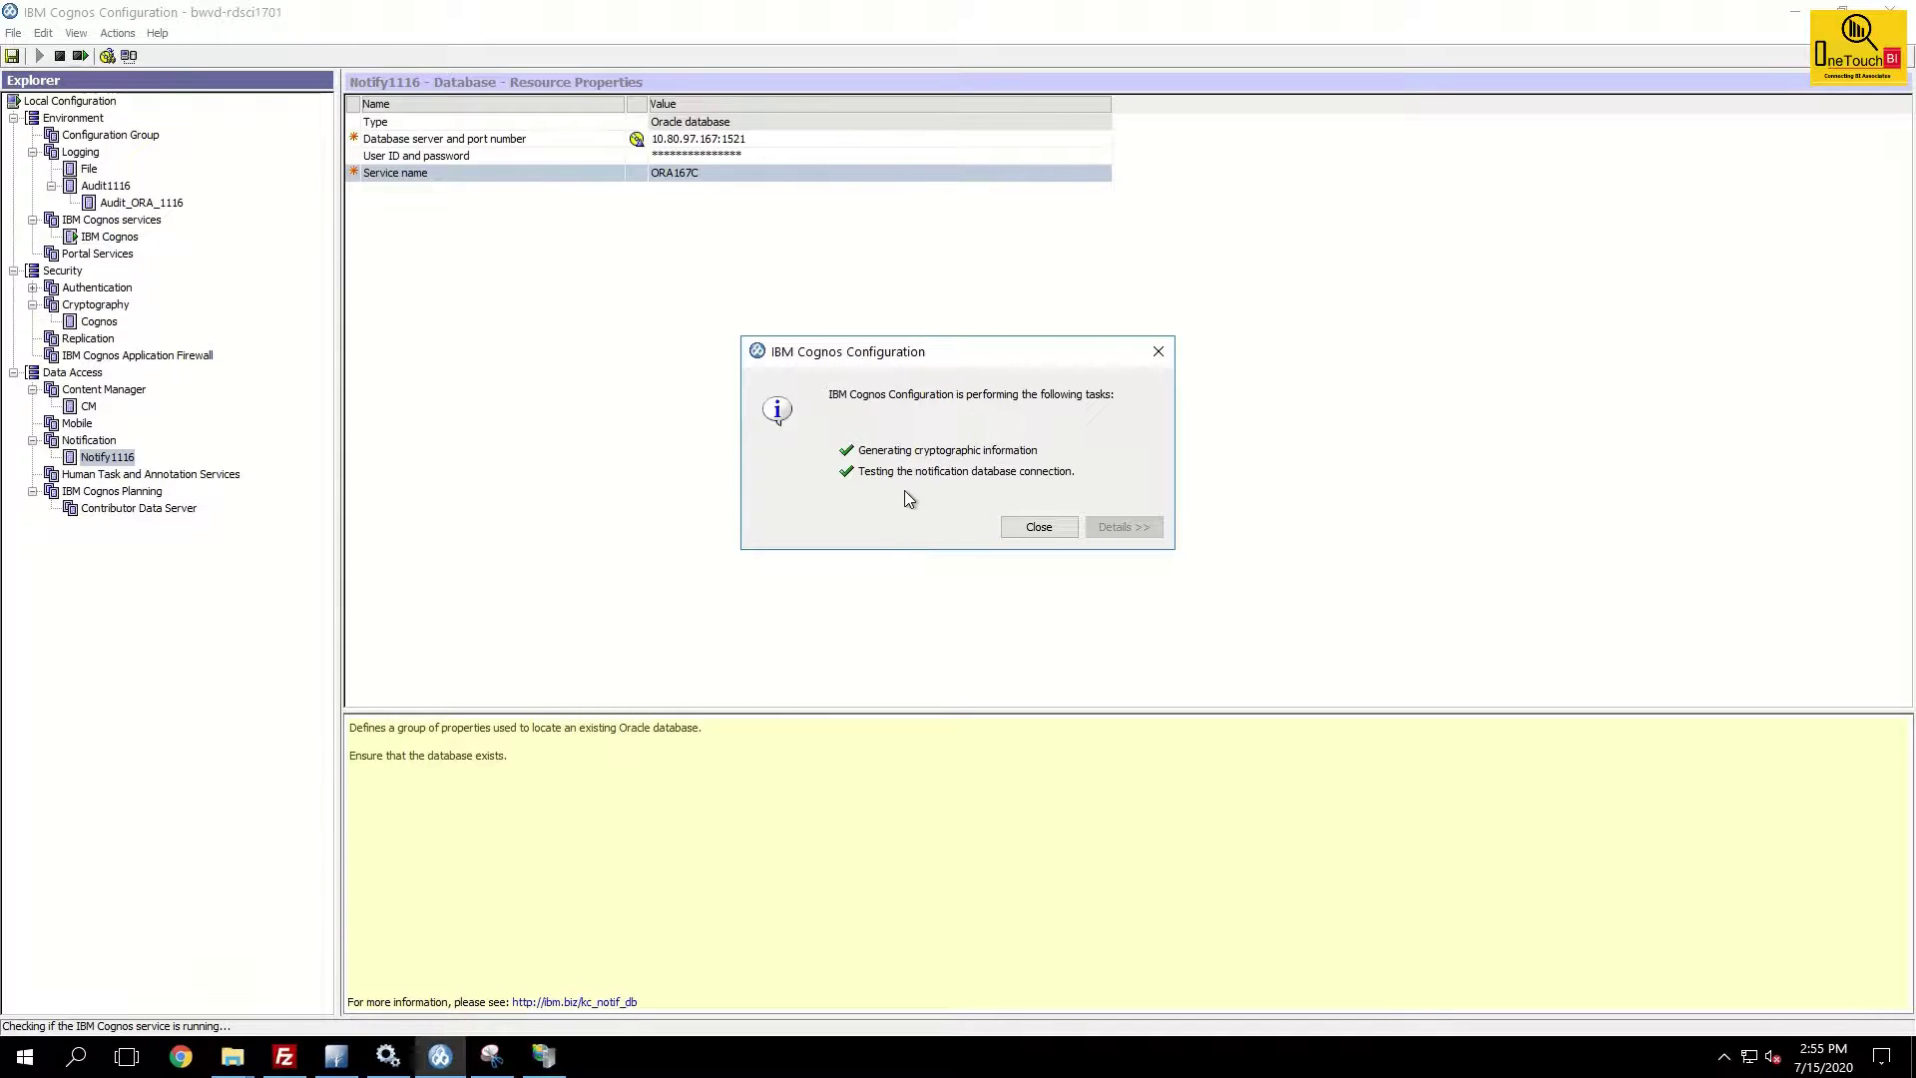
{"action": "left_click", "coordinate": [1028, 527]}
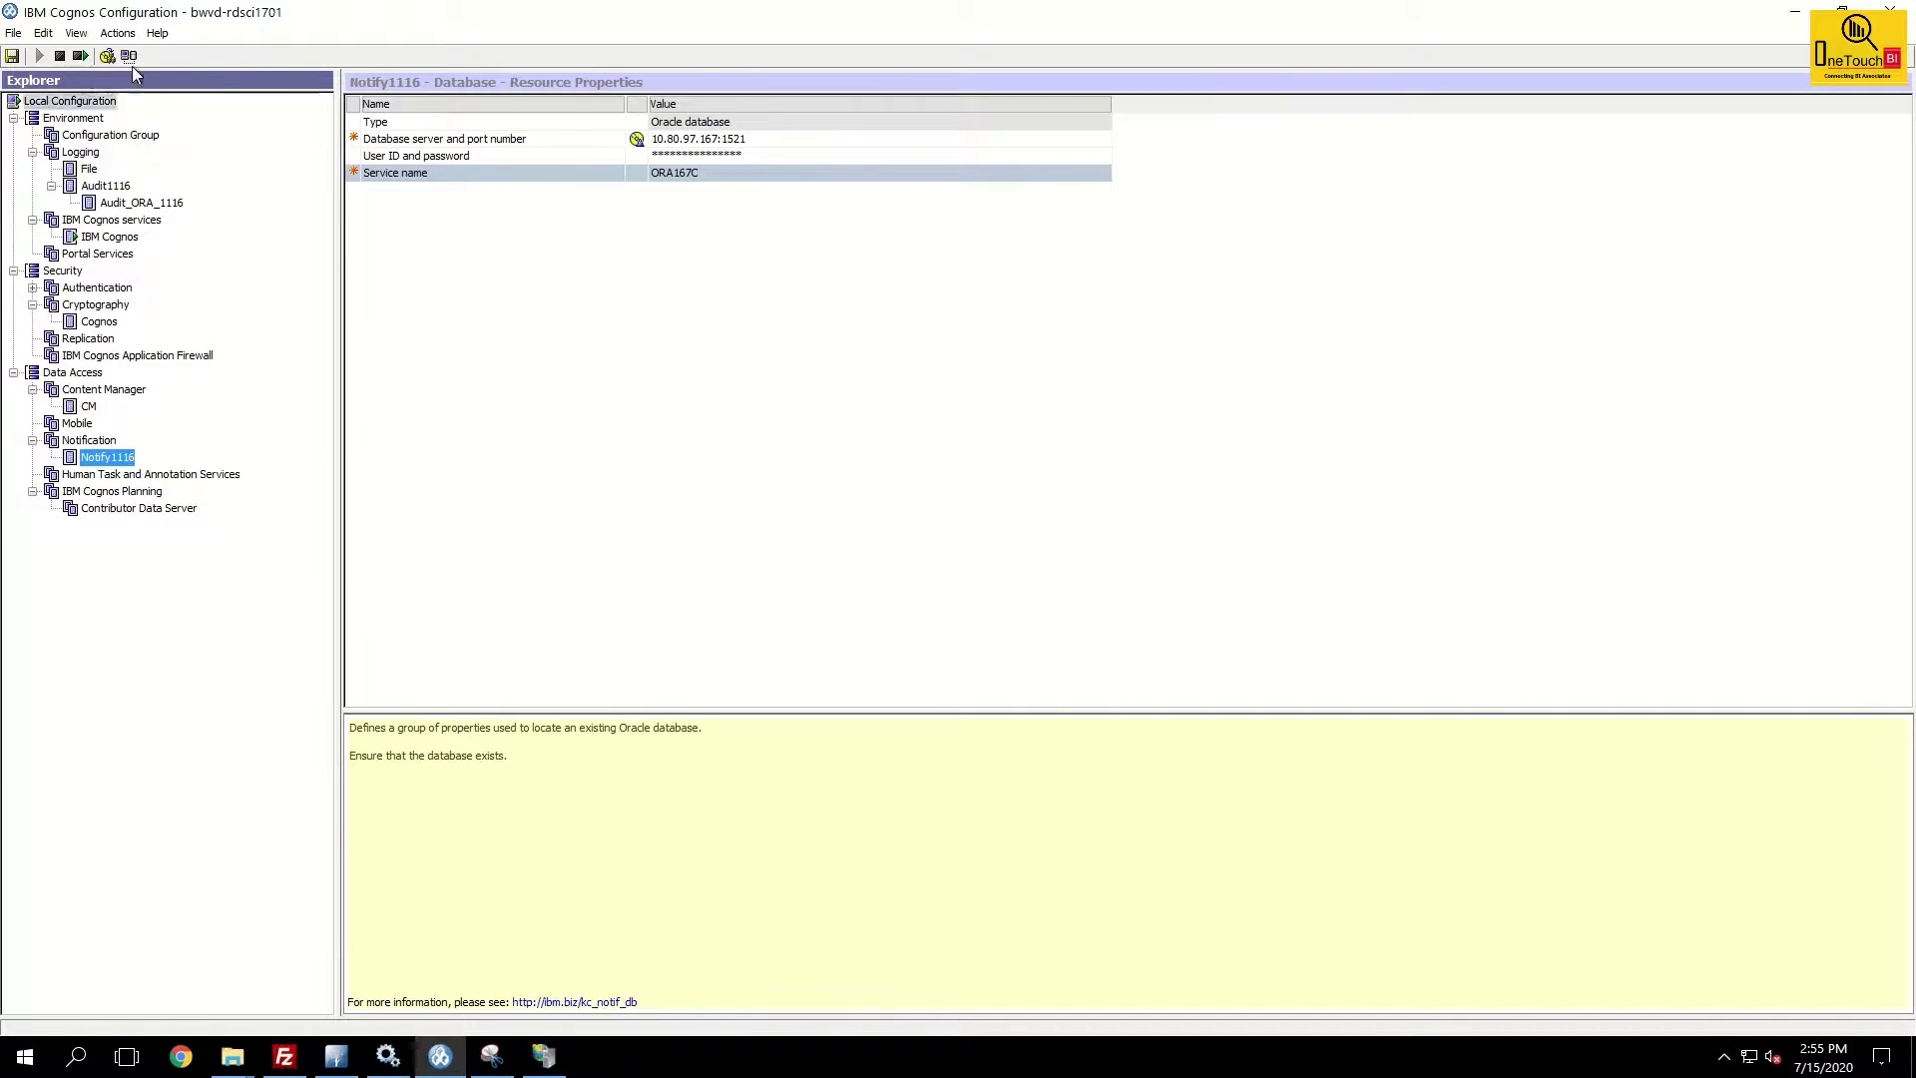
Save the configuration and restart the IBM Cognos service, continuing past the warnings.
{"action": "left_click", "coordinate": [73, 122]}
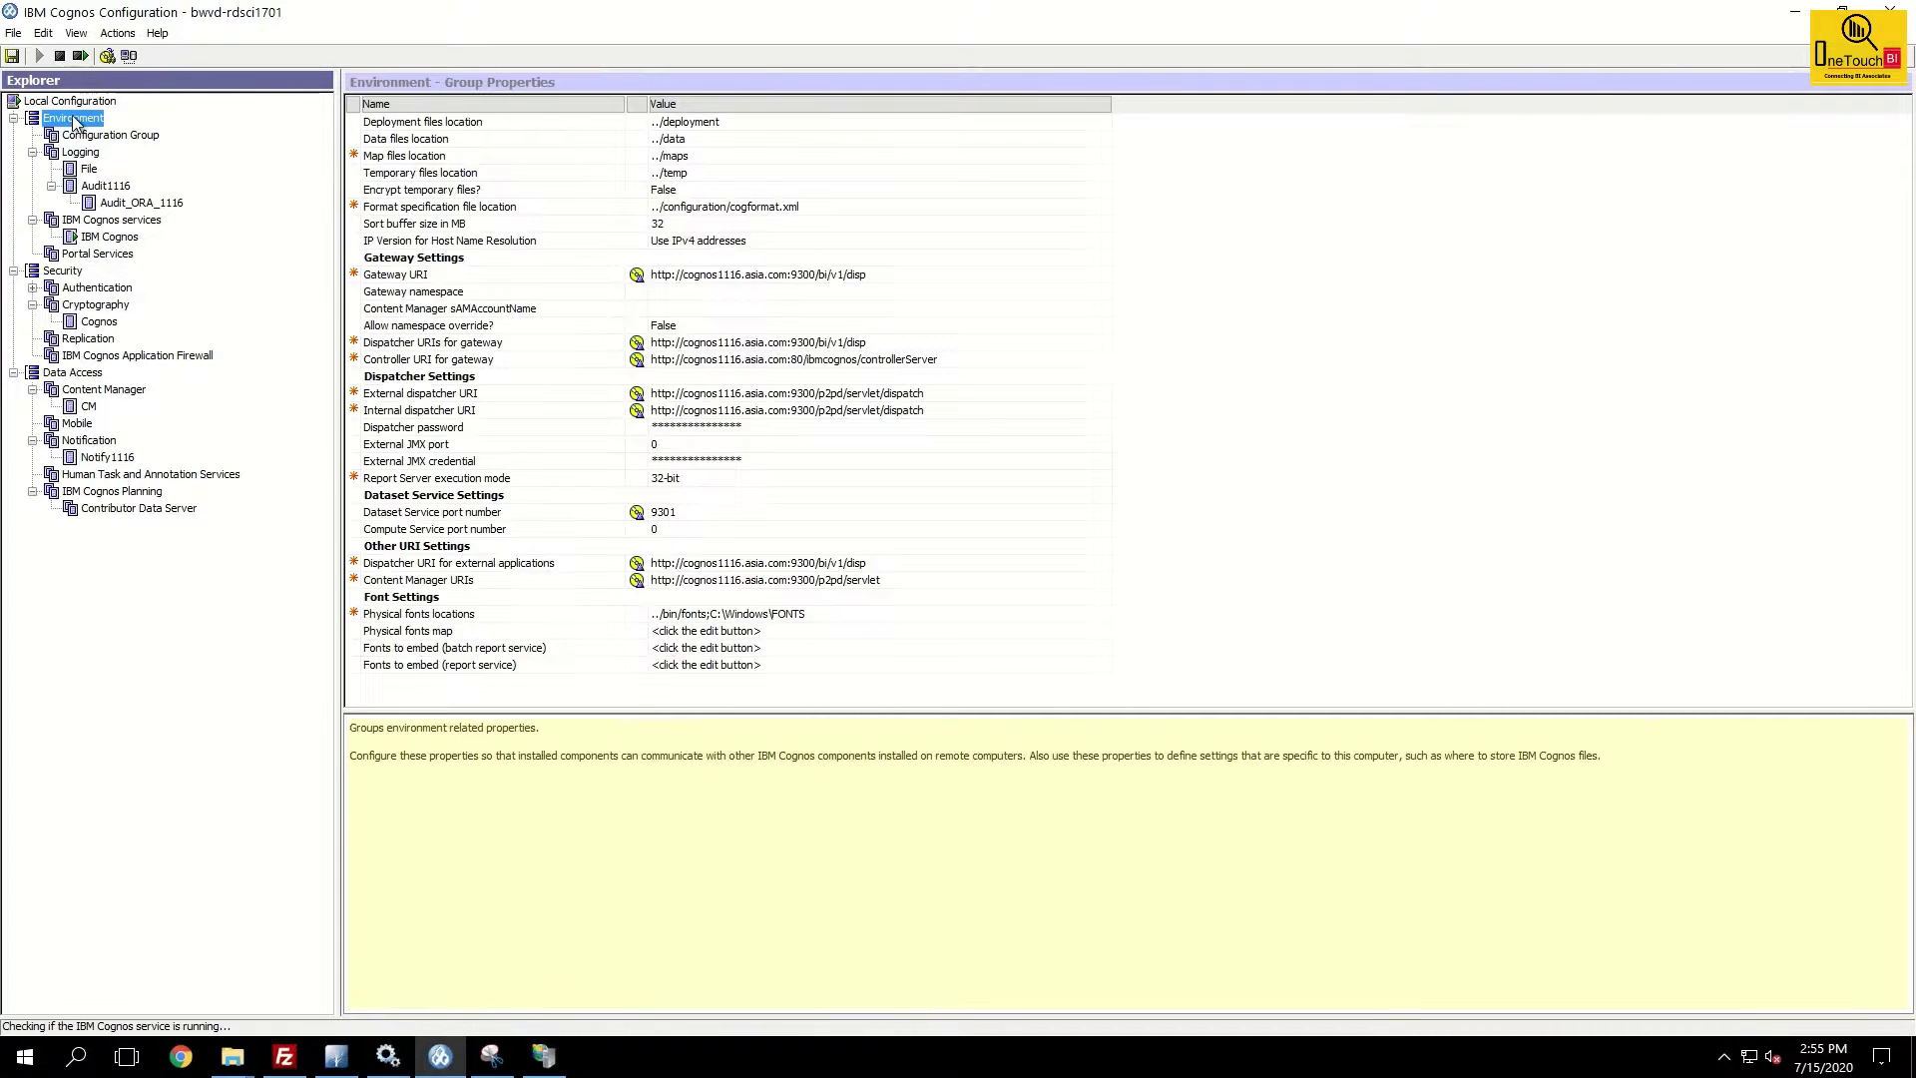
{"action": "left_click", "coordinate": [81, 57]}
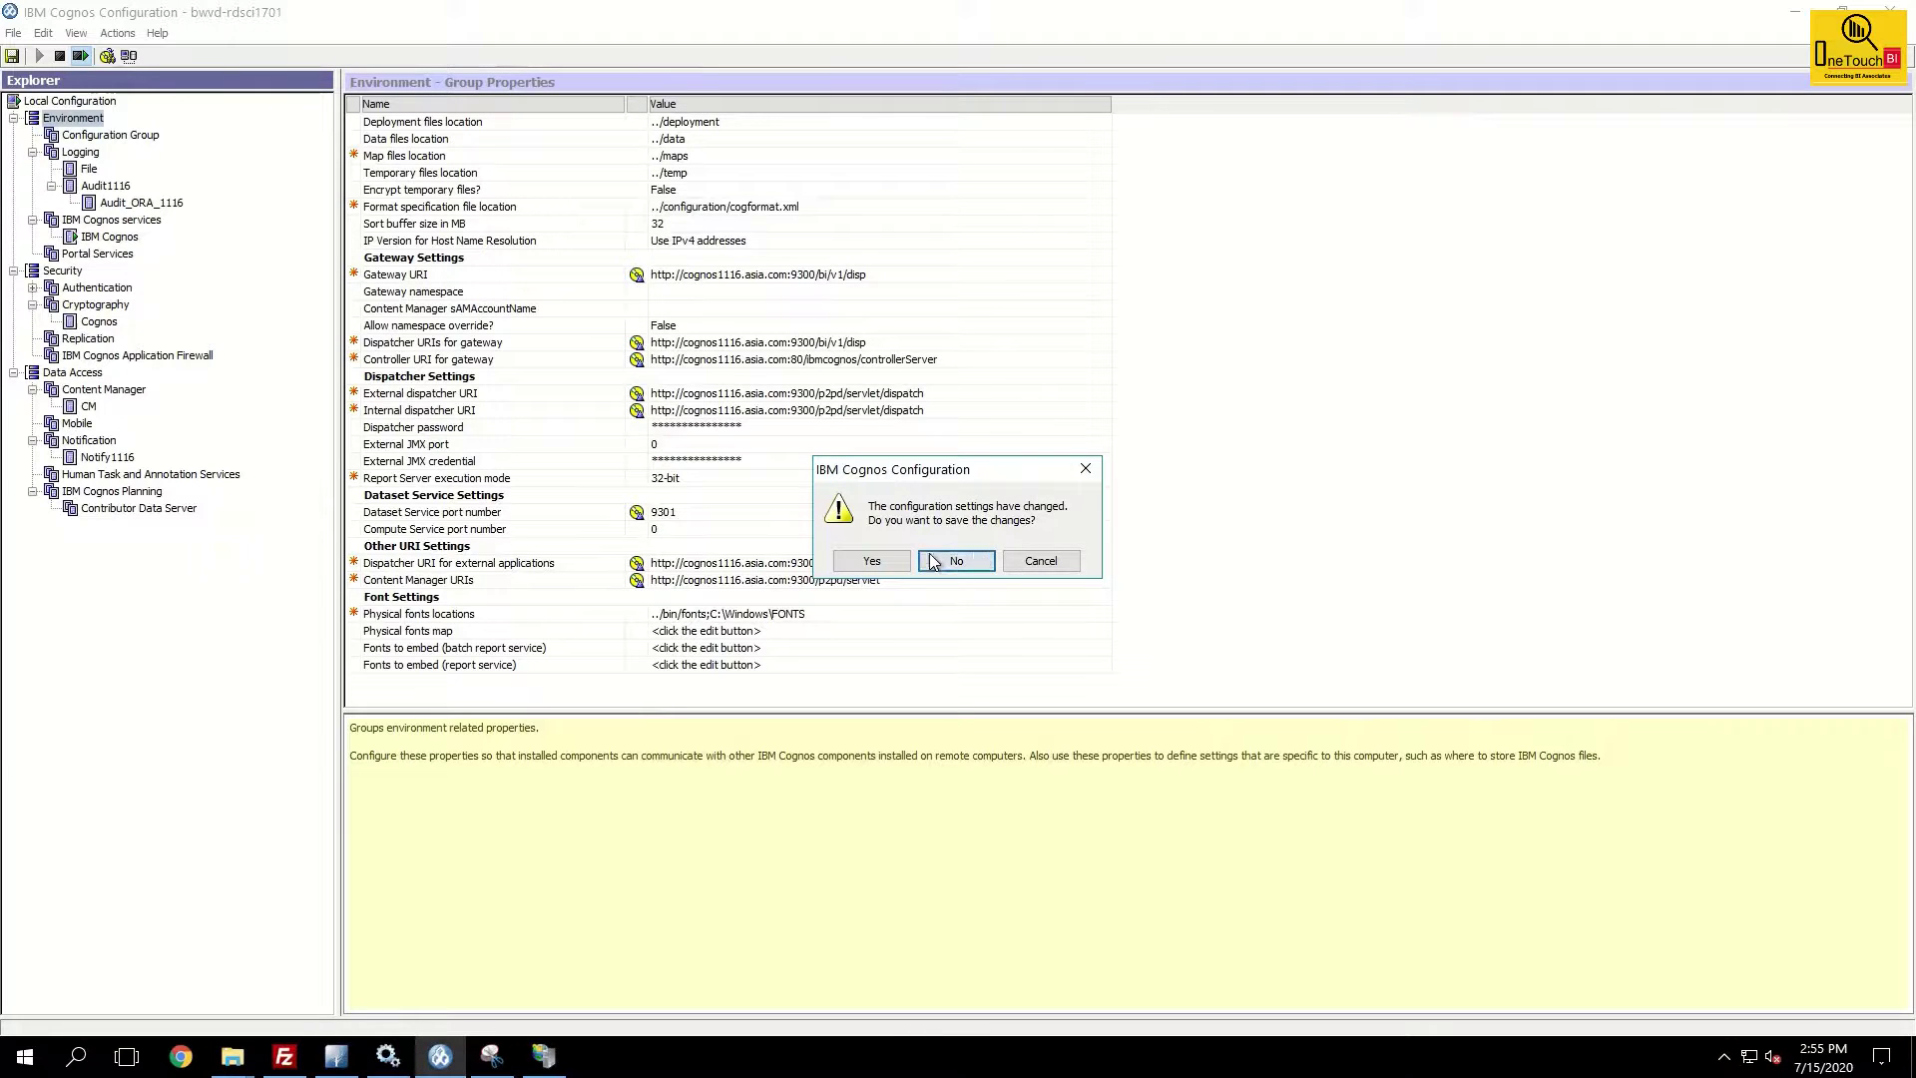
{"action": "left_click", "coordinate": [872, 562]}
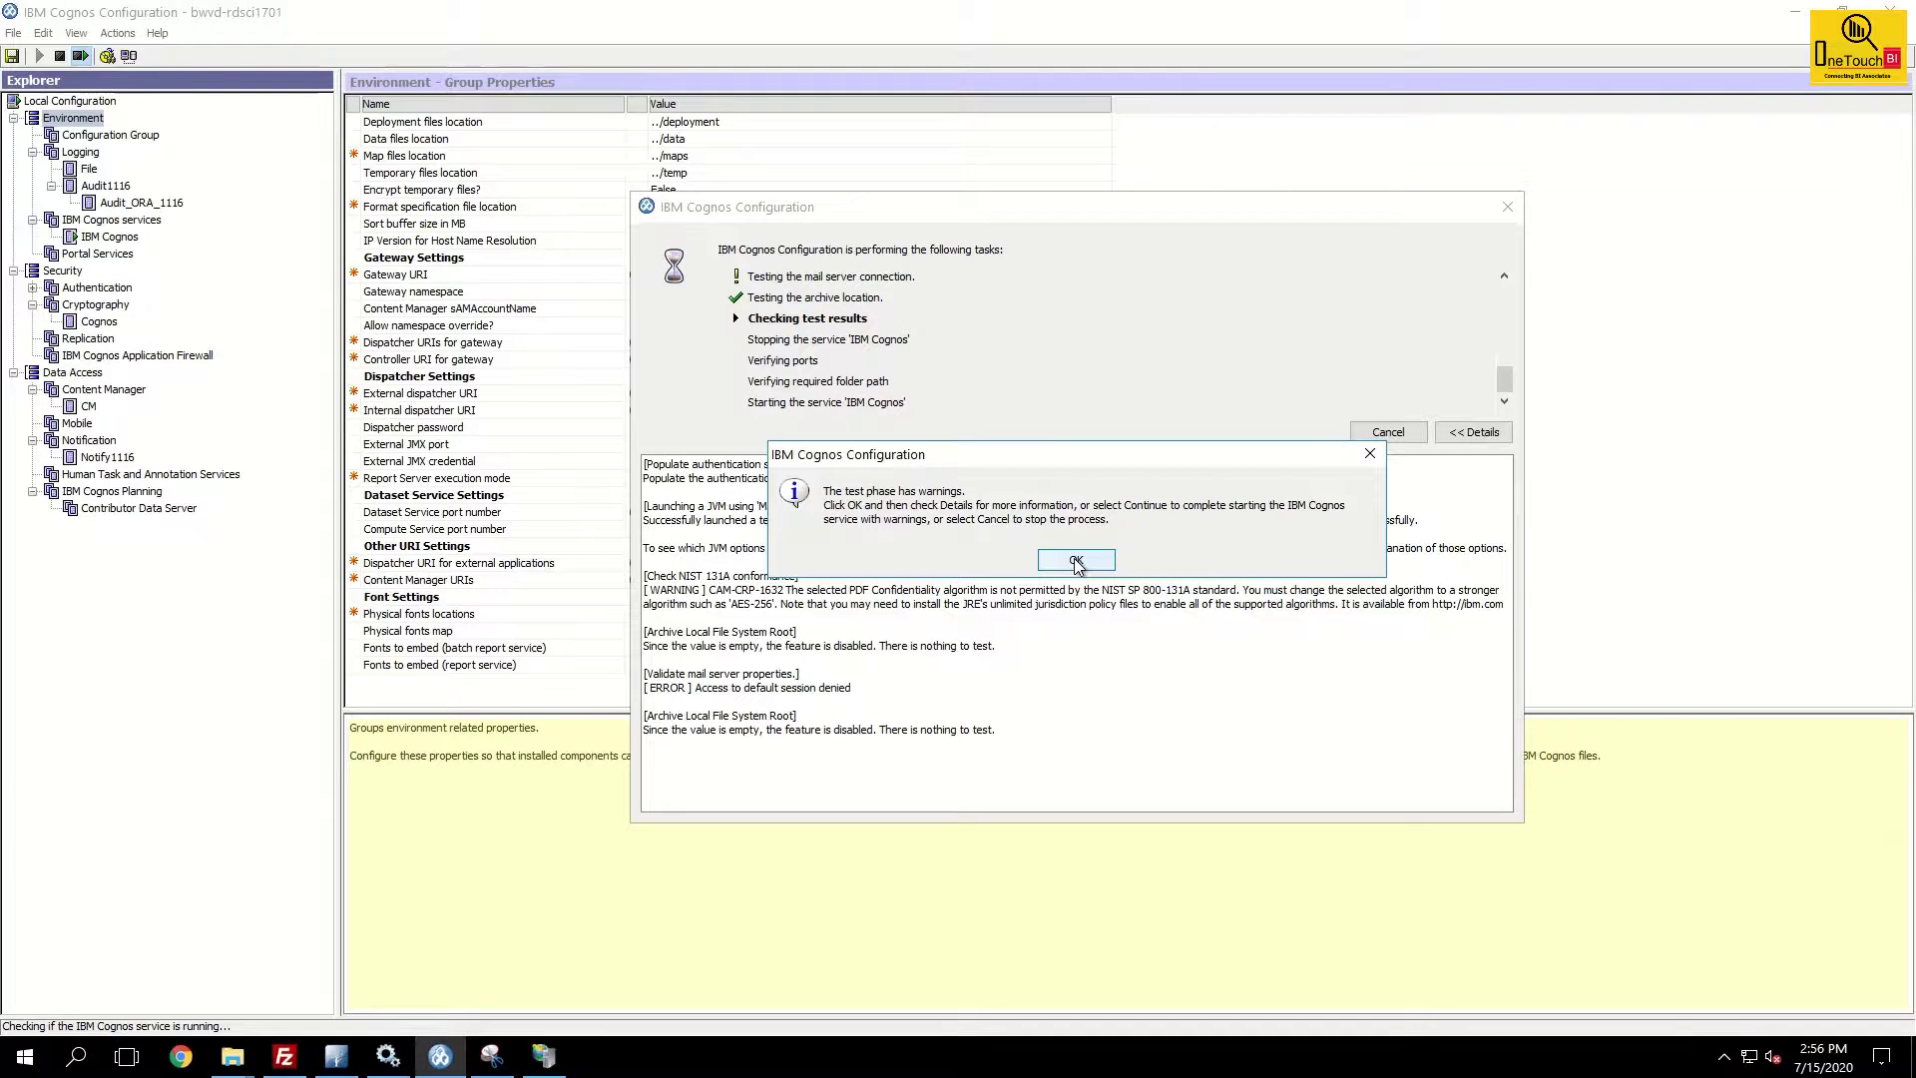
{"action": "left_click", "coordinate": [1076, 562]}
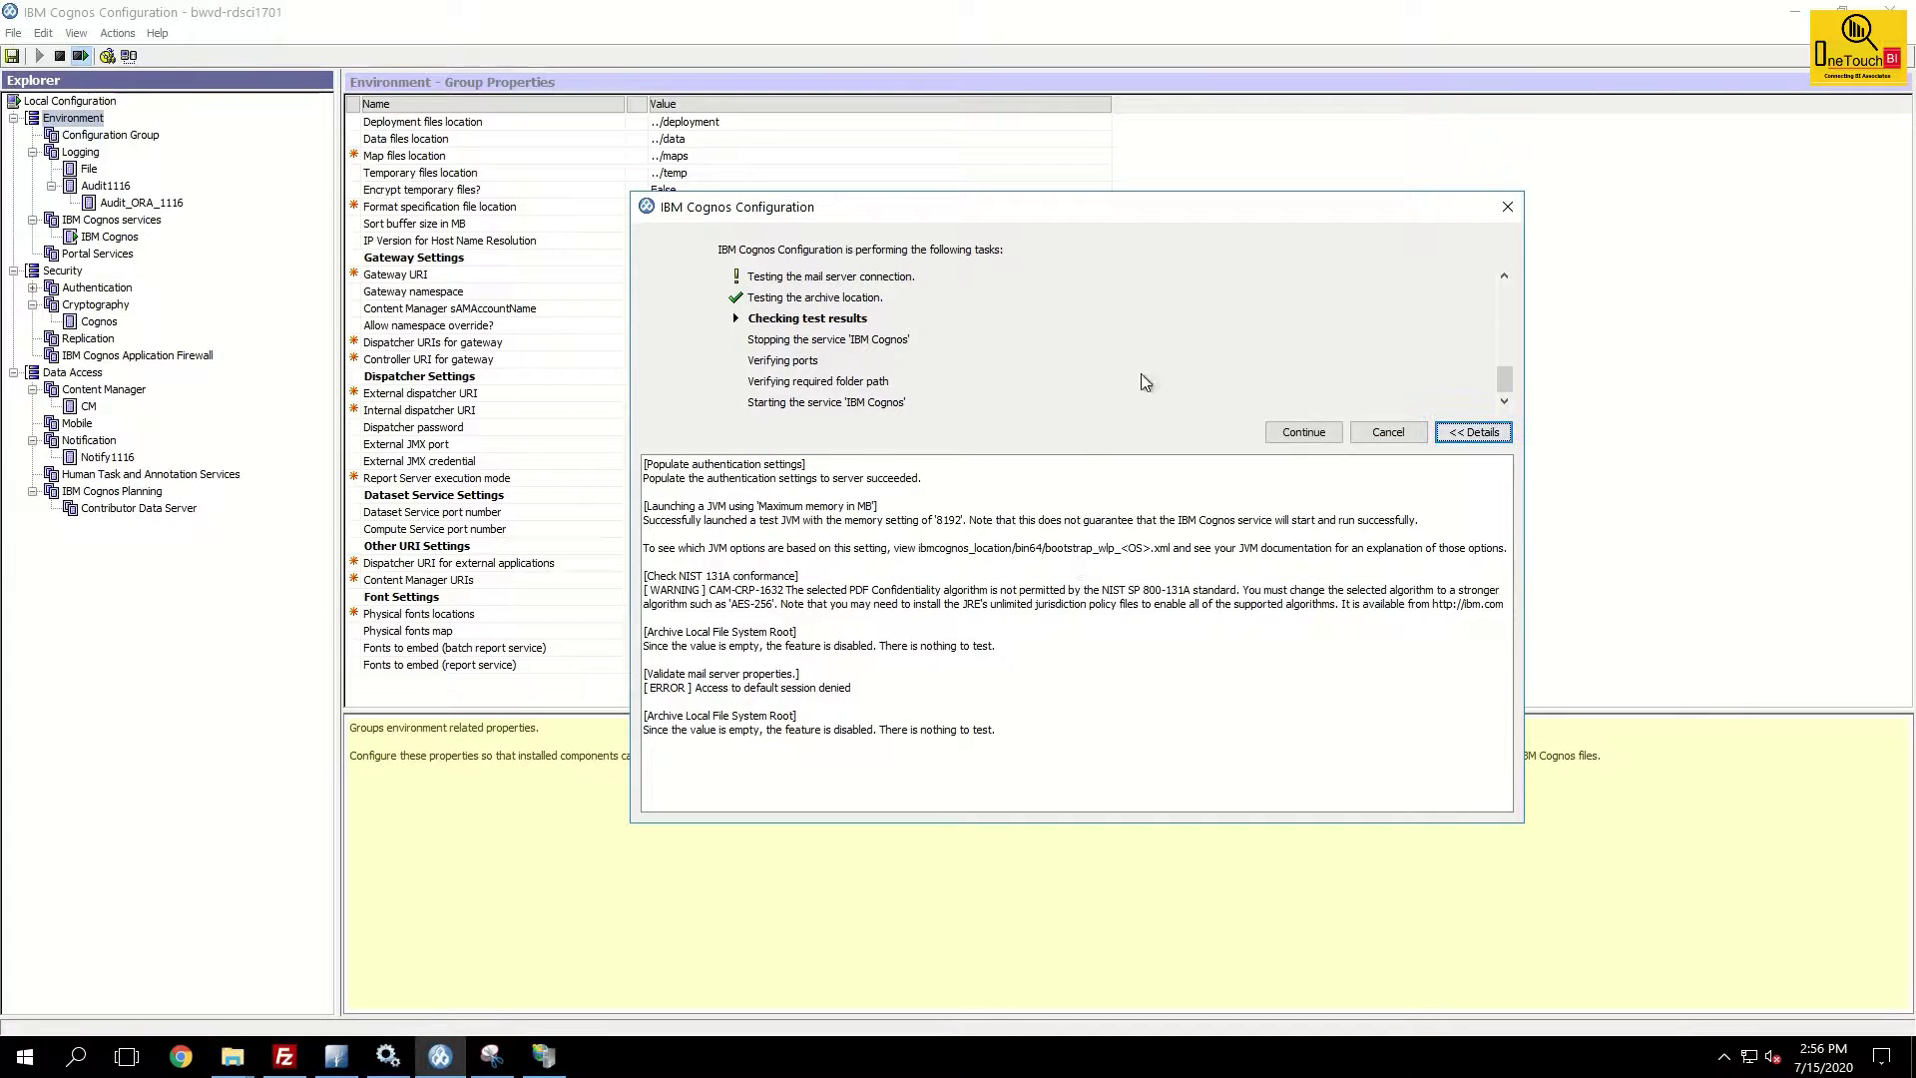
{"action": "left_click", "coordinate": [1307, 435]}
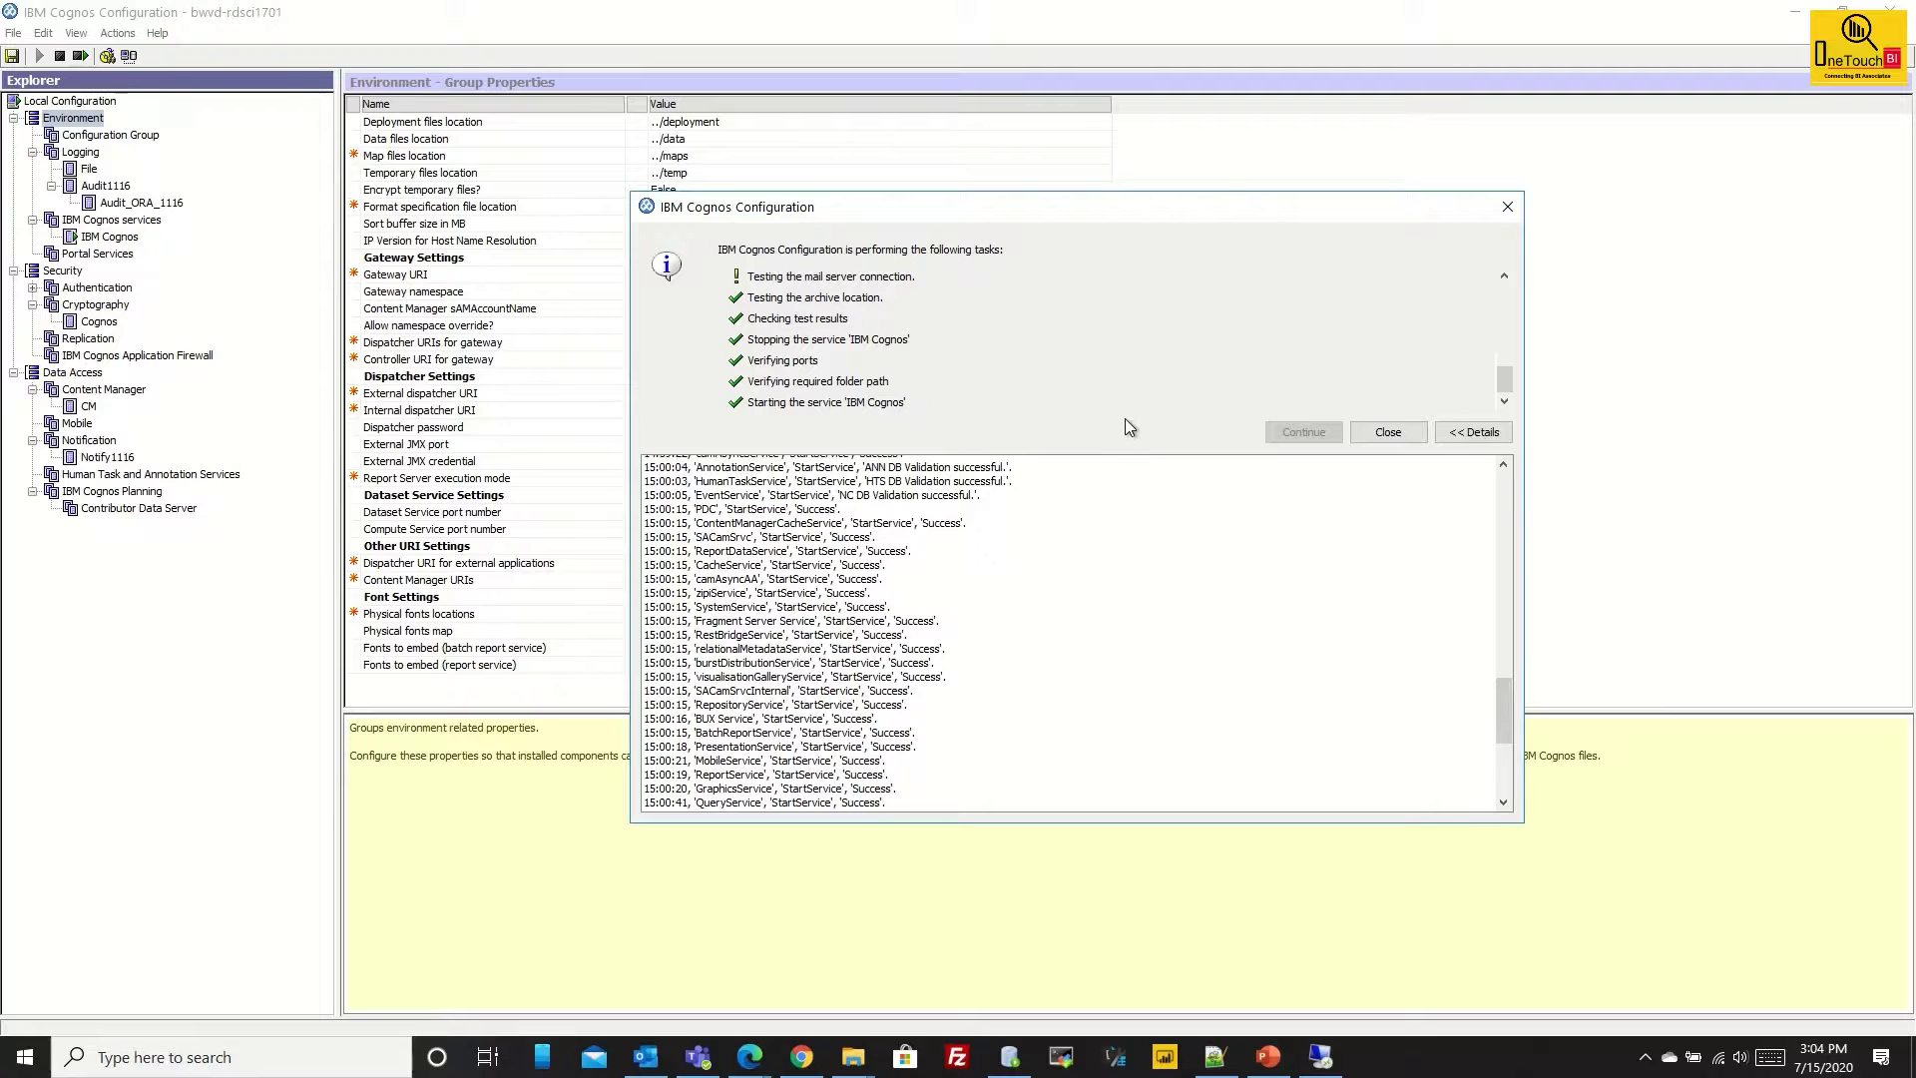
Close the restart progress window and open a new Chrome window showing the Cognos sign-in page.
{"action": "left_click", "coordinate": [1387, 432]}
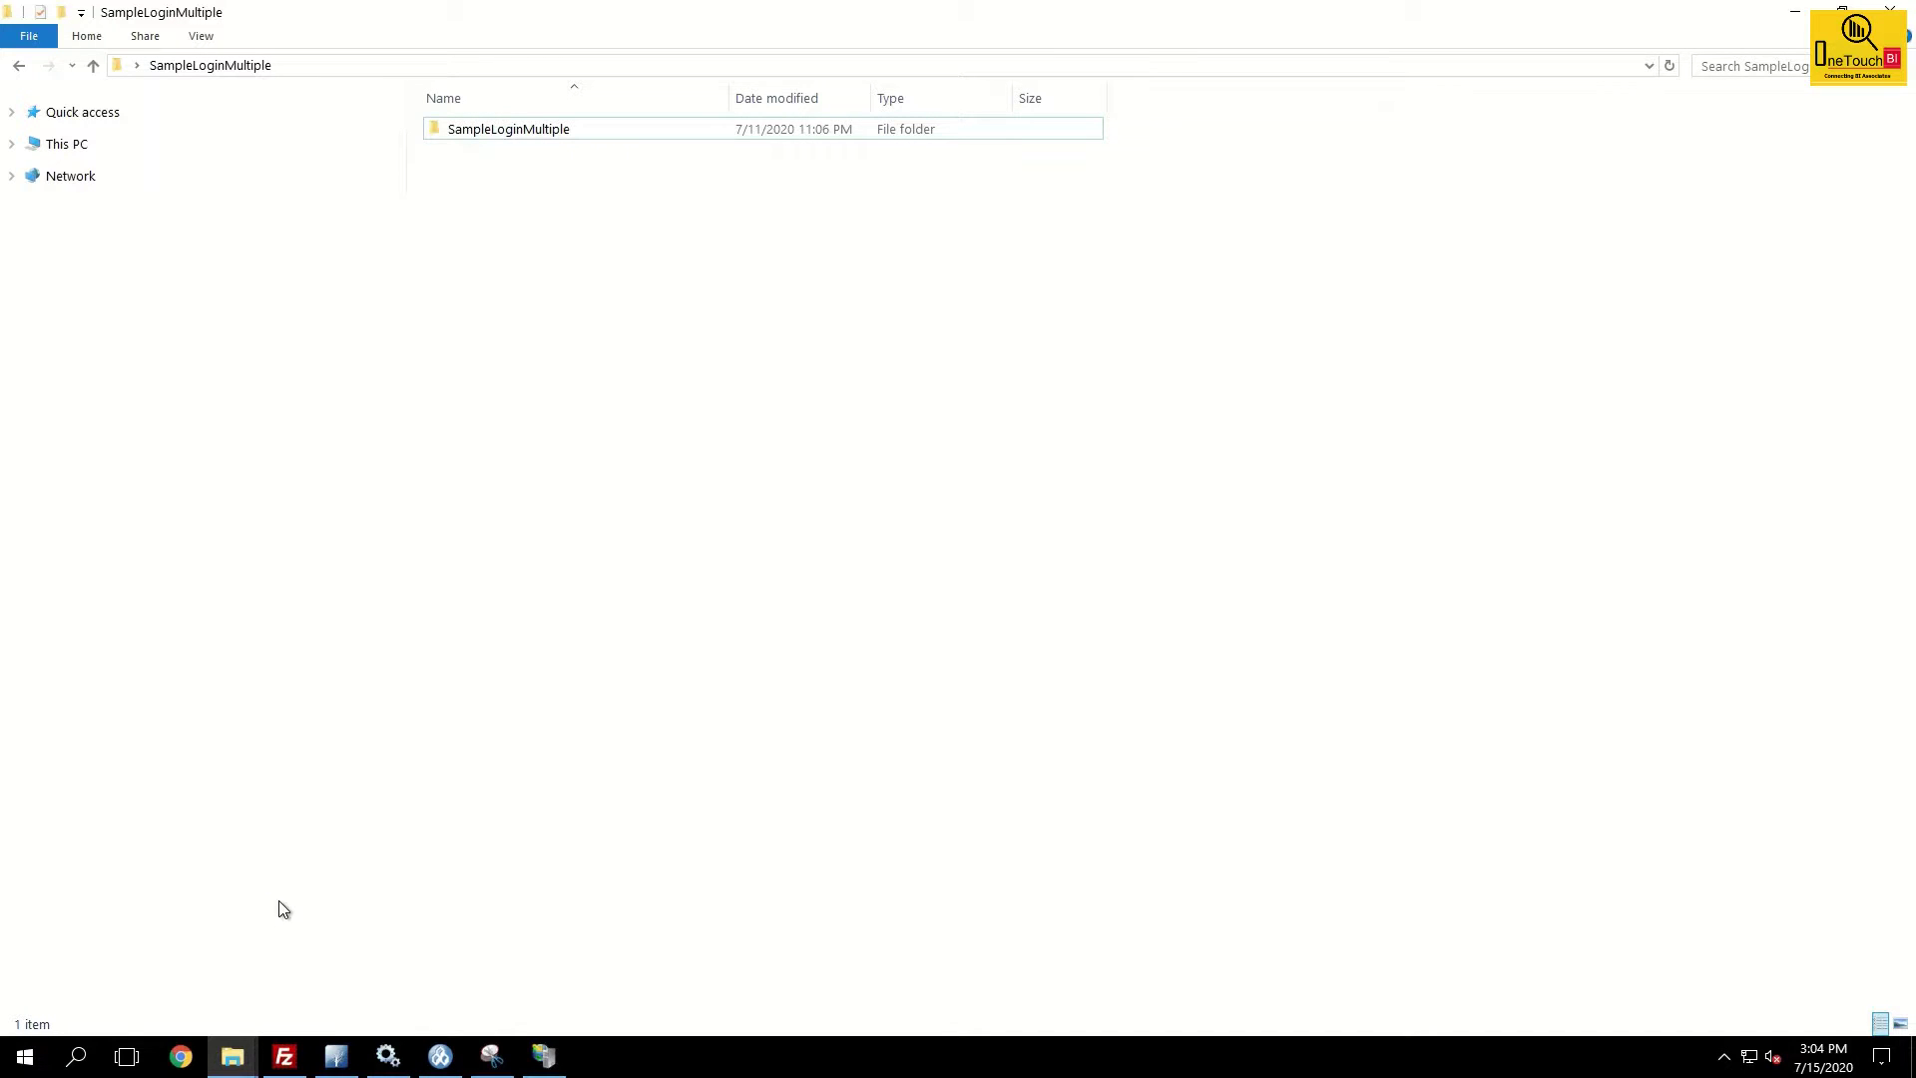
{"action": "left_click", "coordinate": [186, 1050]}
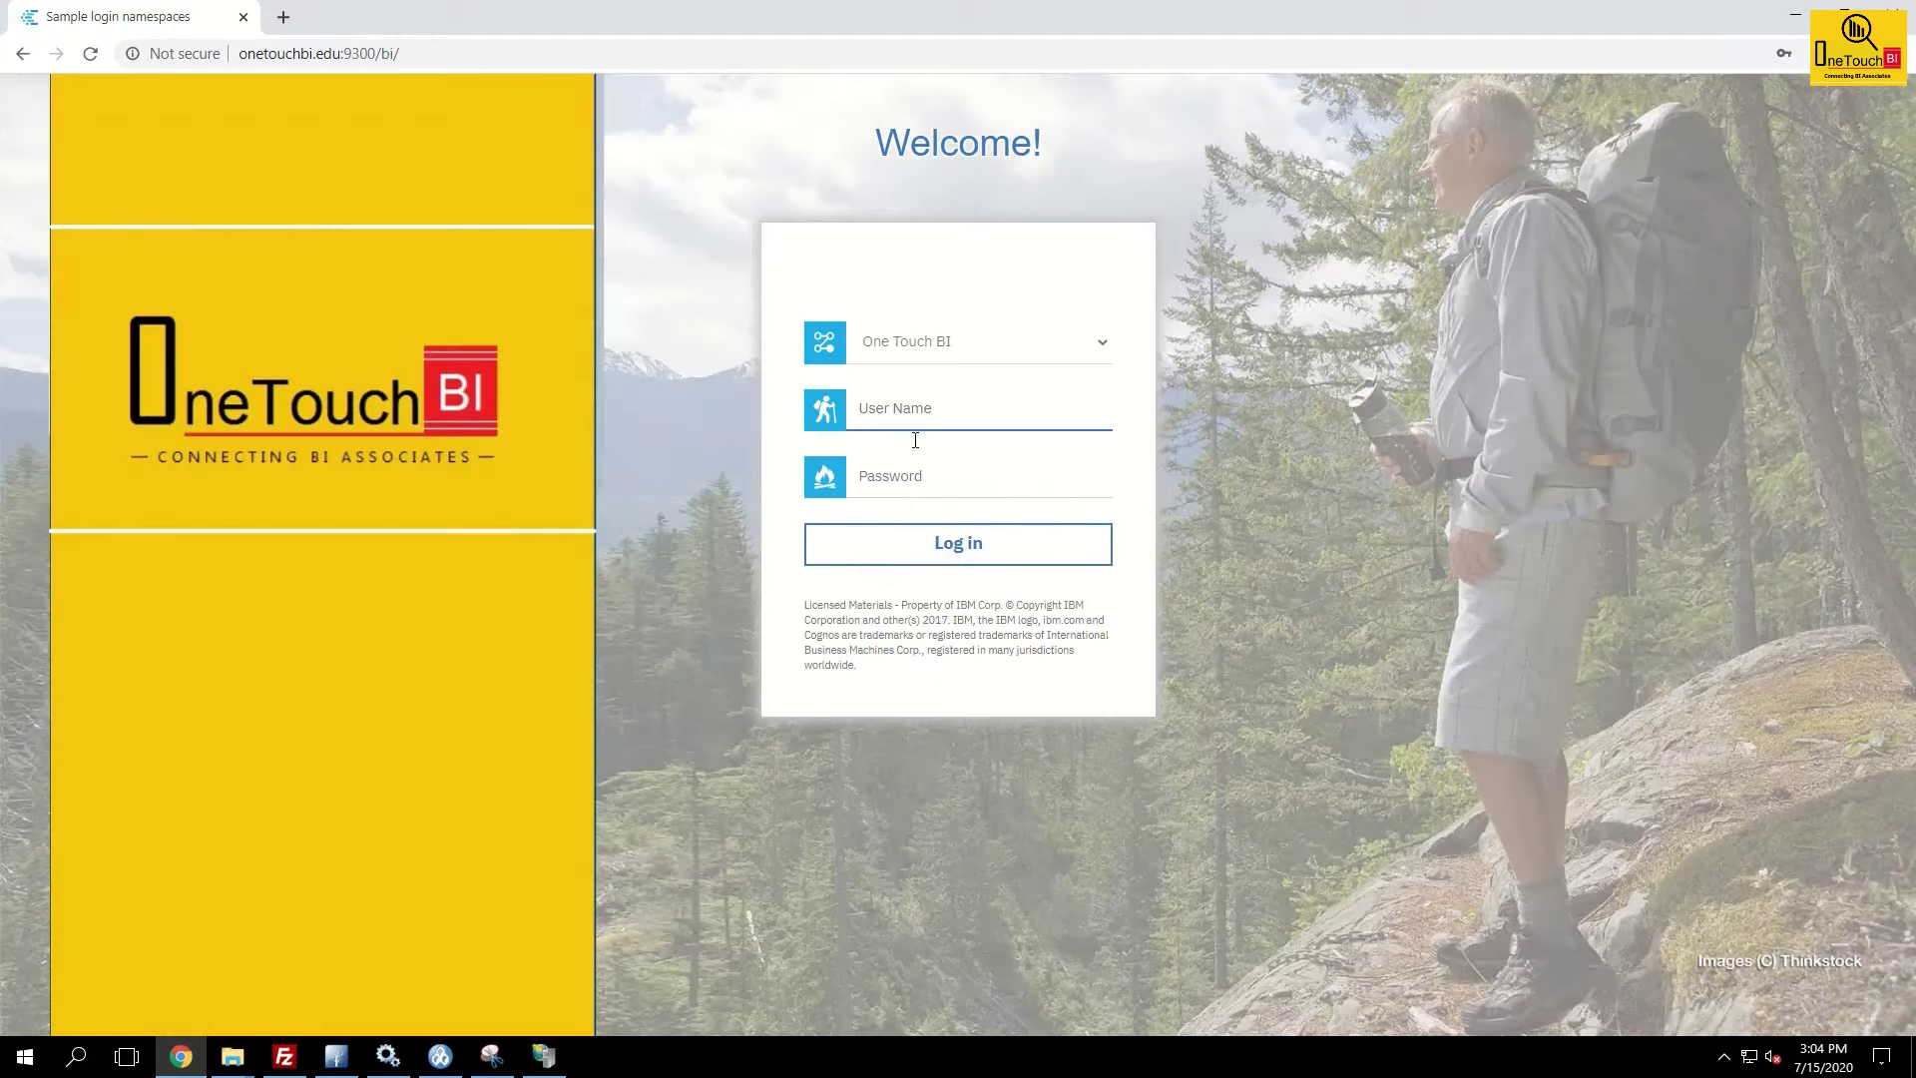
Log in to Cognos Analytics with the saved administrator credentials from autofill.
{"action": "left_click", "coordinate": [925, 410]}
{"action": "left_click", "coordinate": [930, 457]}
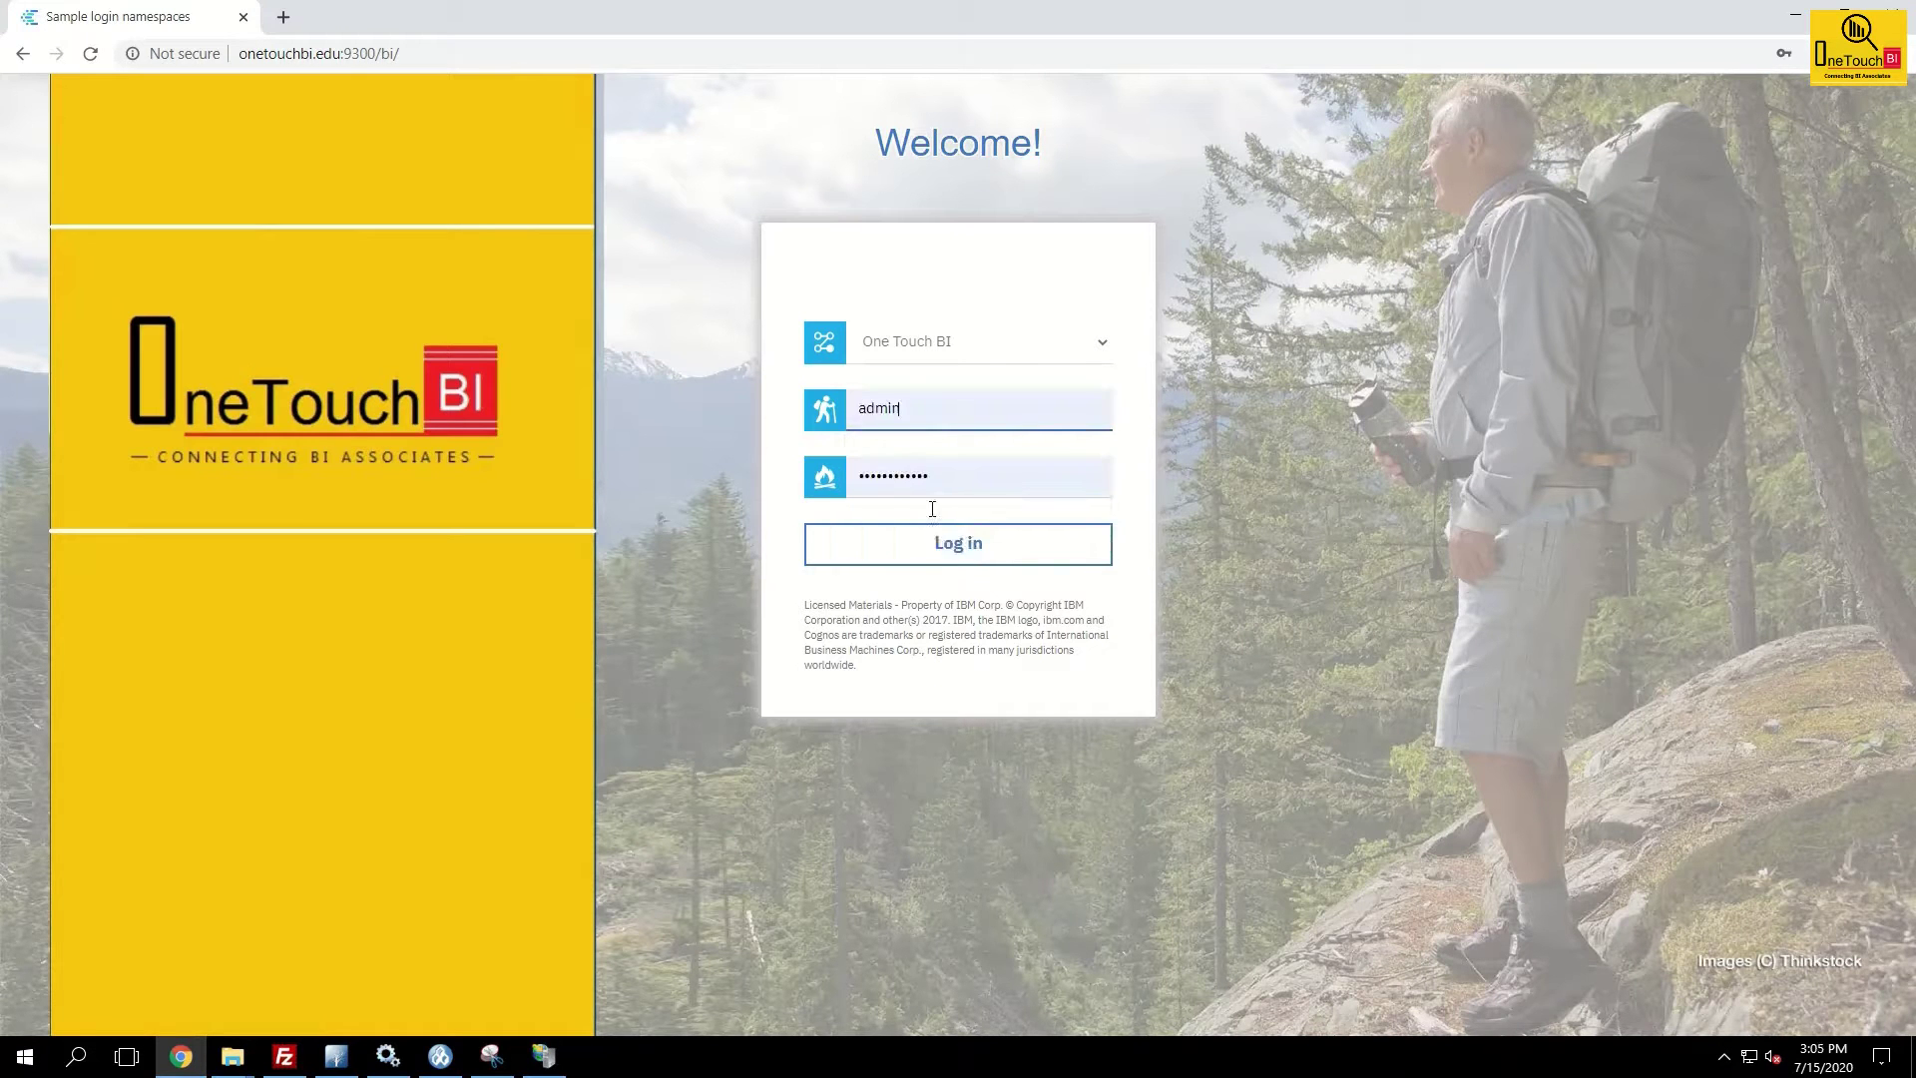
{"action": "left_click", "coordinate": [945, 548]}
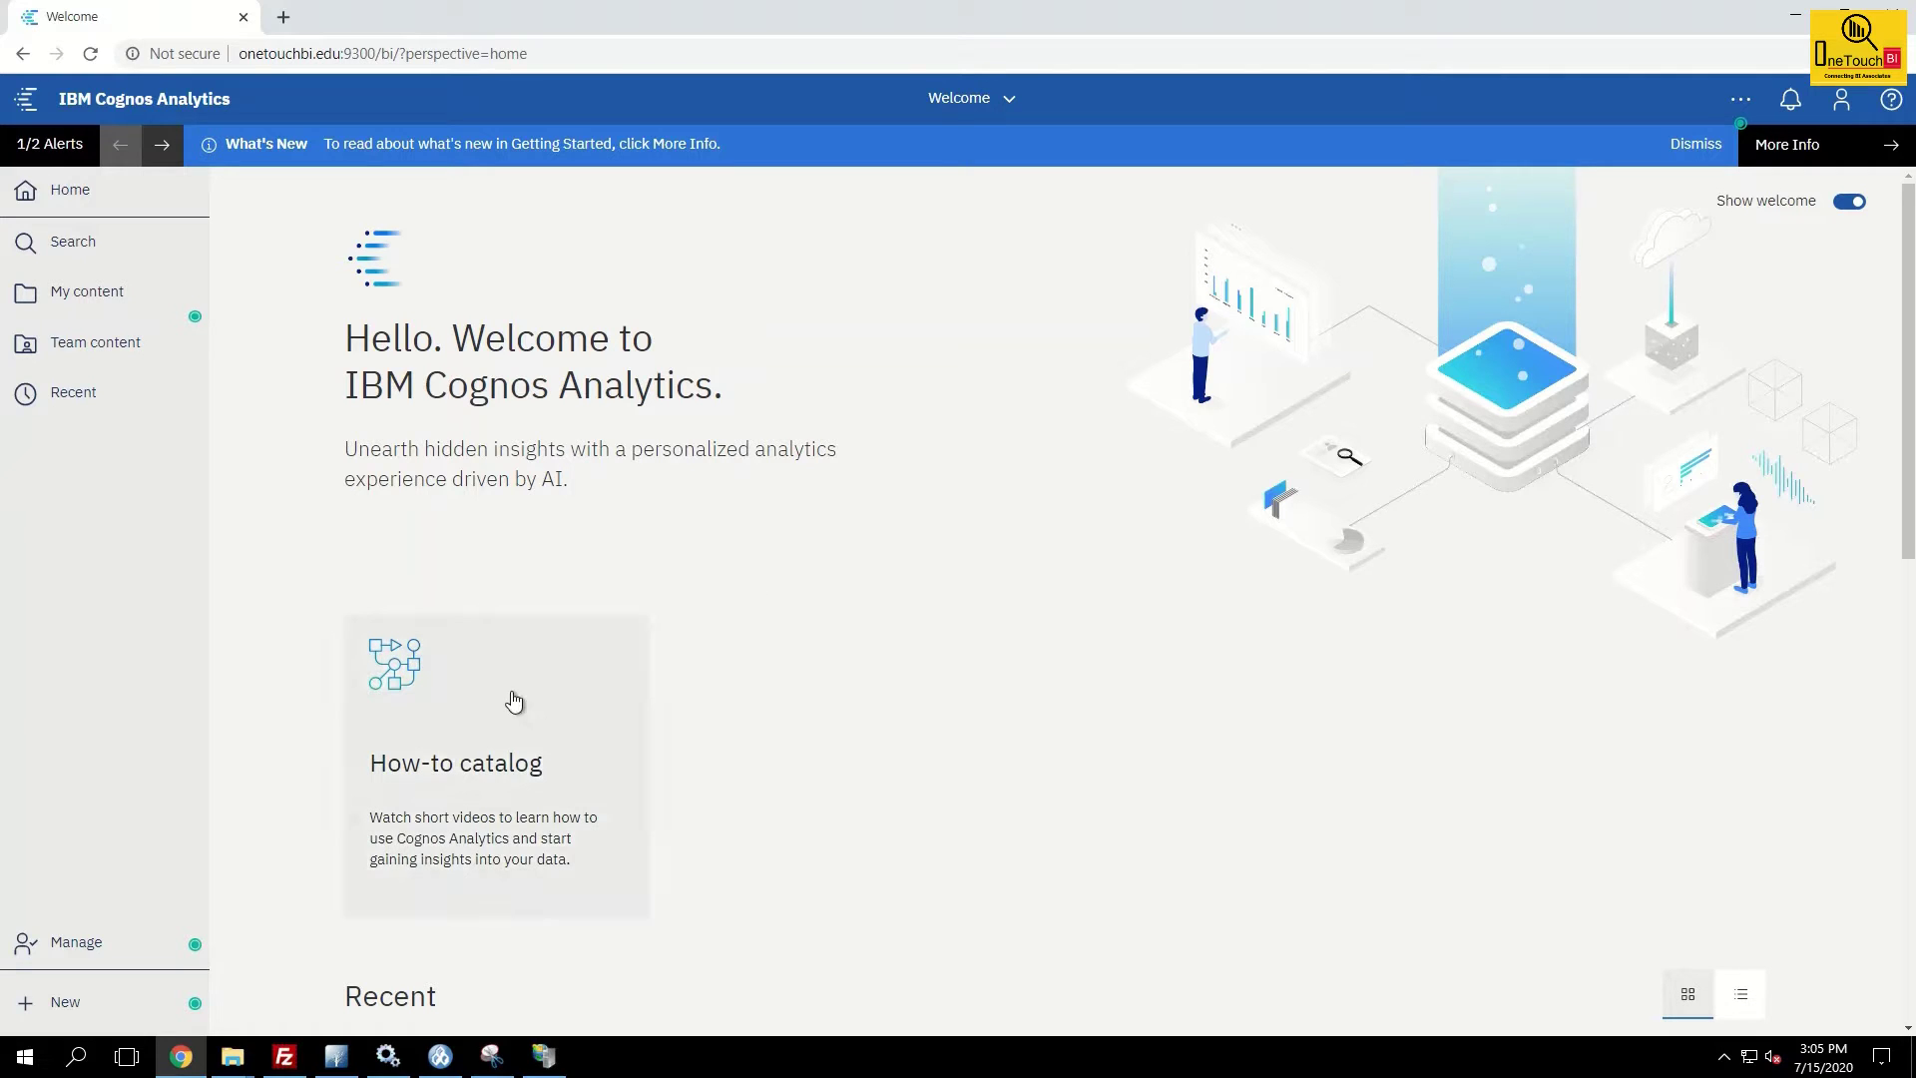
Open Manage > Administration console and list the nine data source connections under Configuration.
{"action": "left_click", "coordinate": [70, 950]}
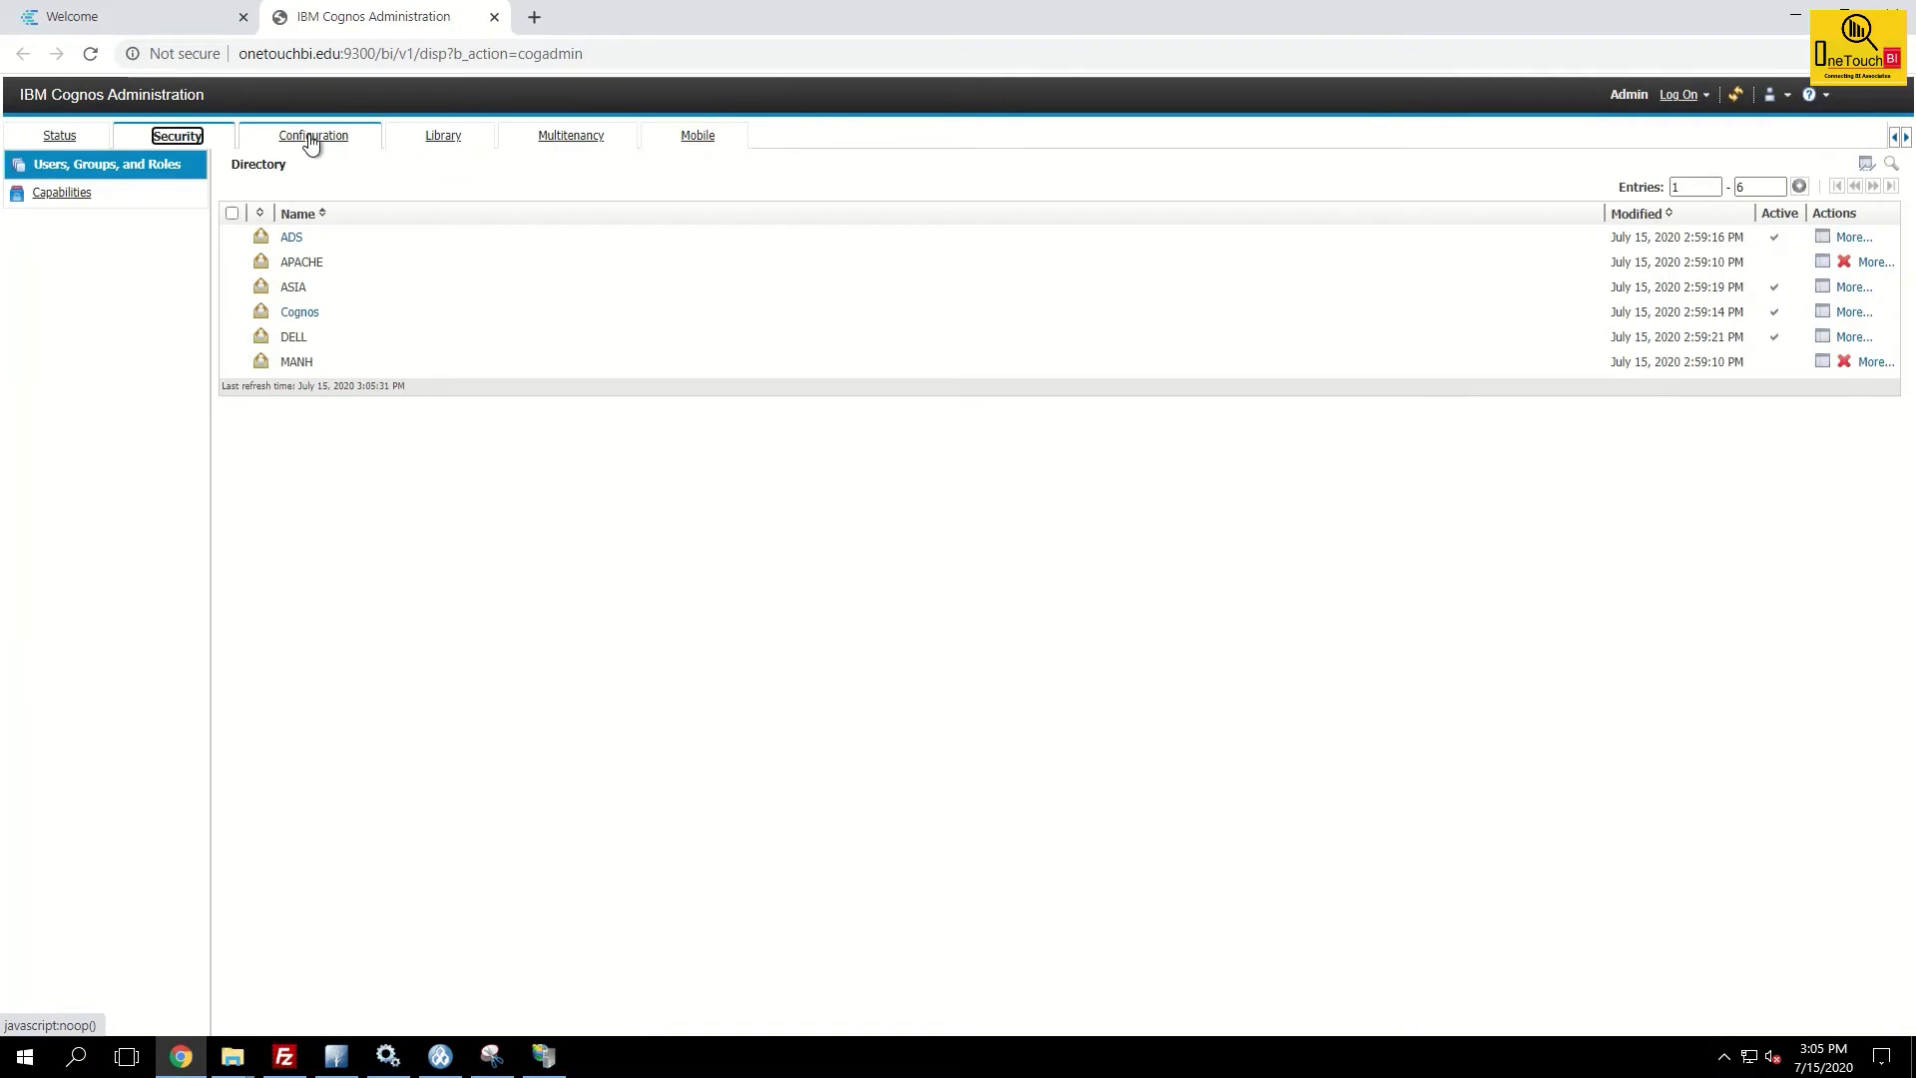
{"action": "left_click", "coordinate": [327, 139]}
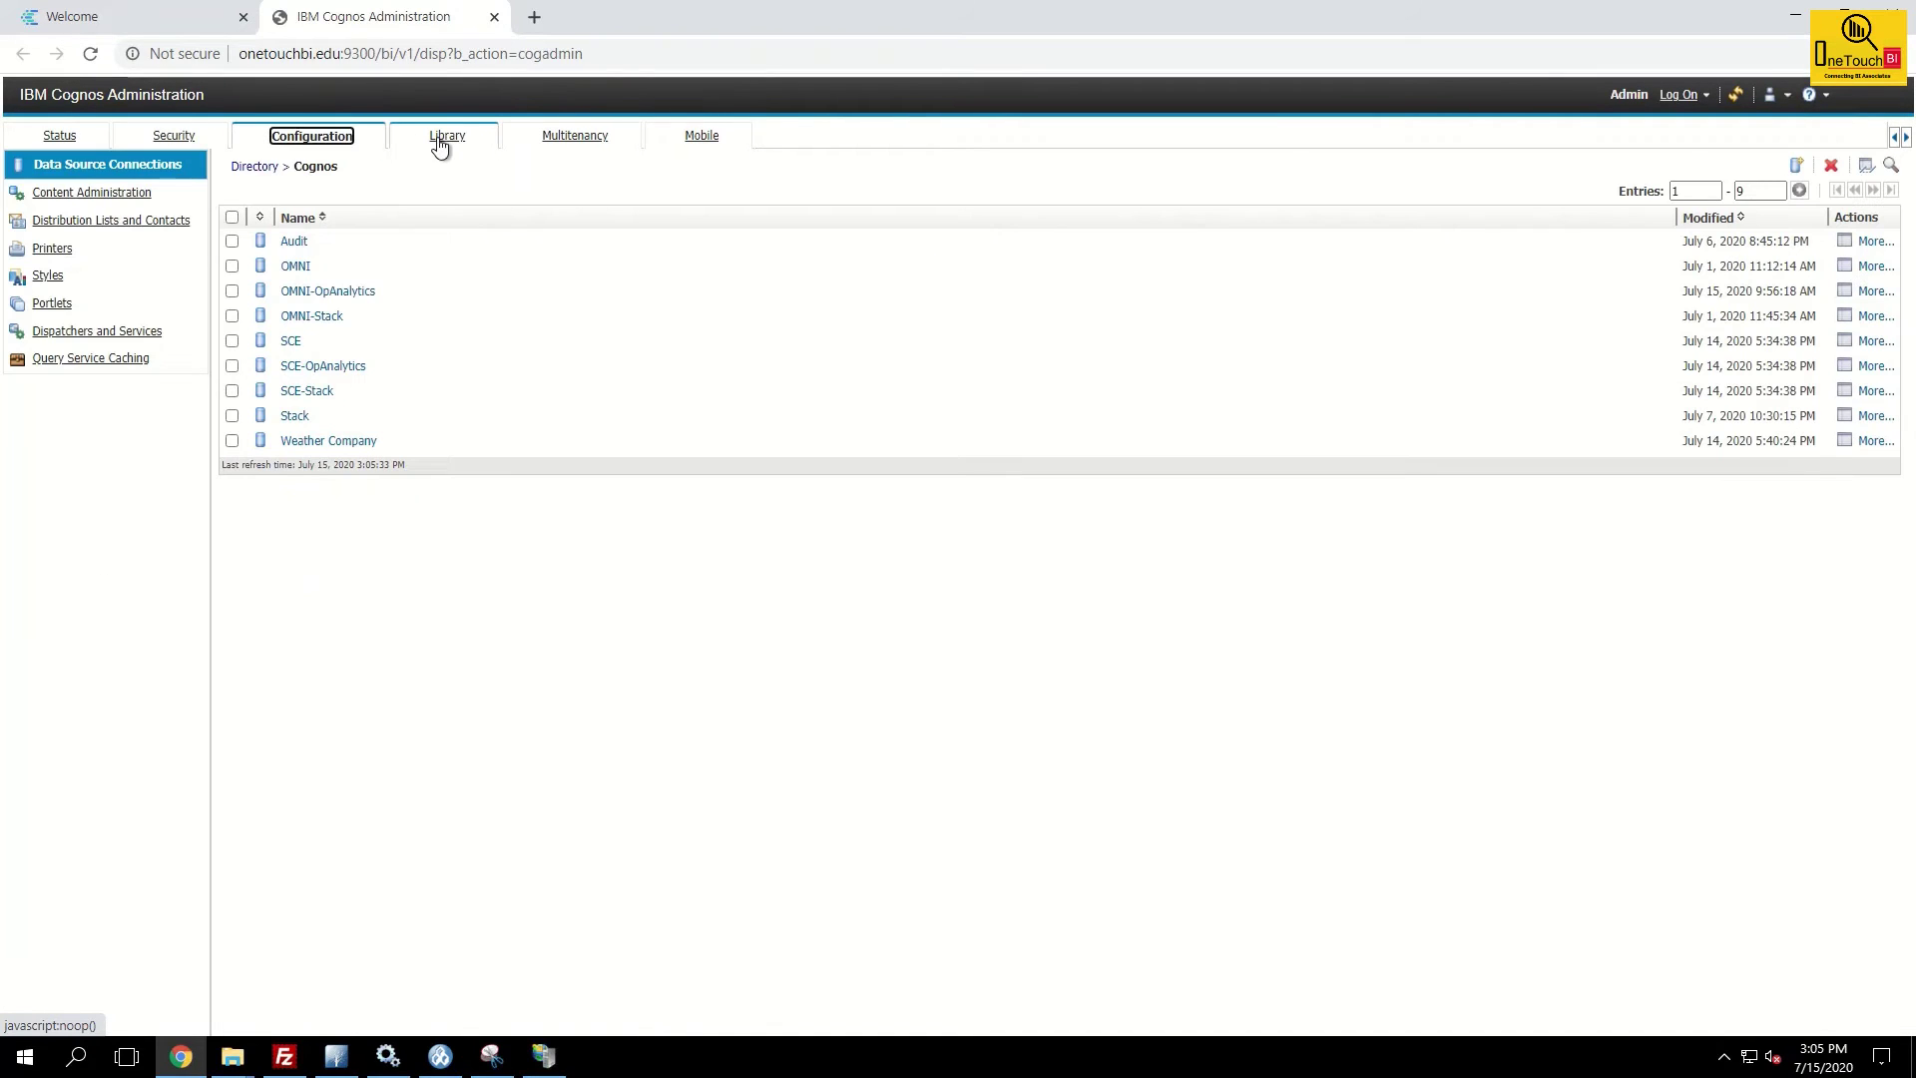
{"action": "left_click", "coordinate": [576, 241]}
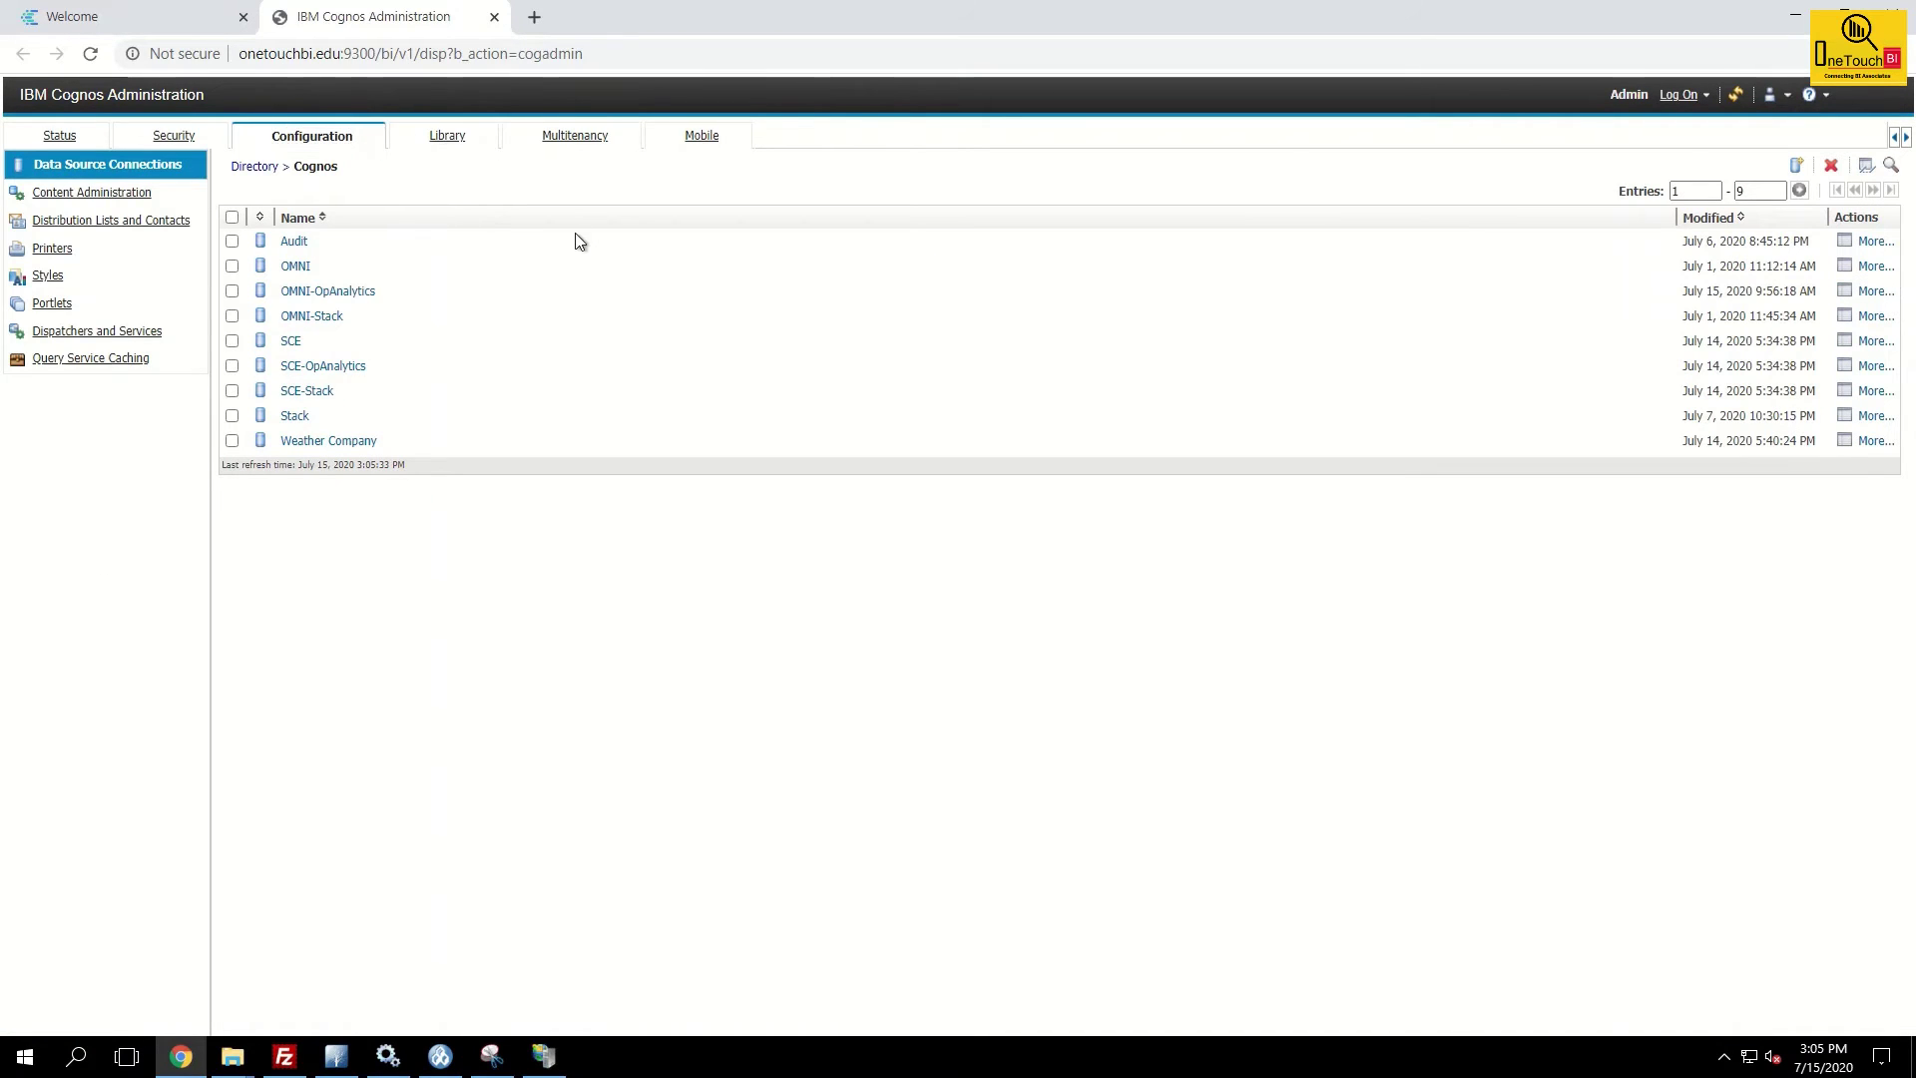